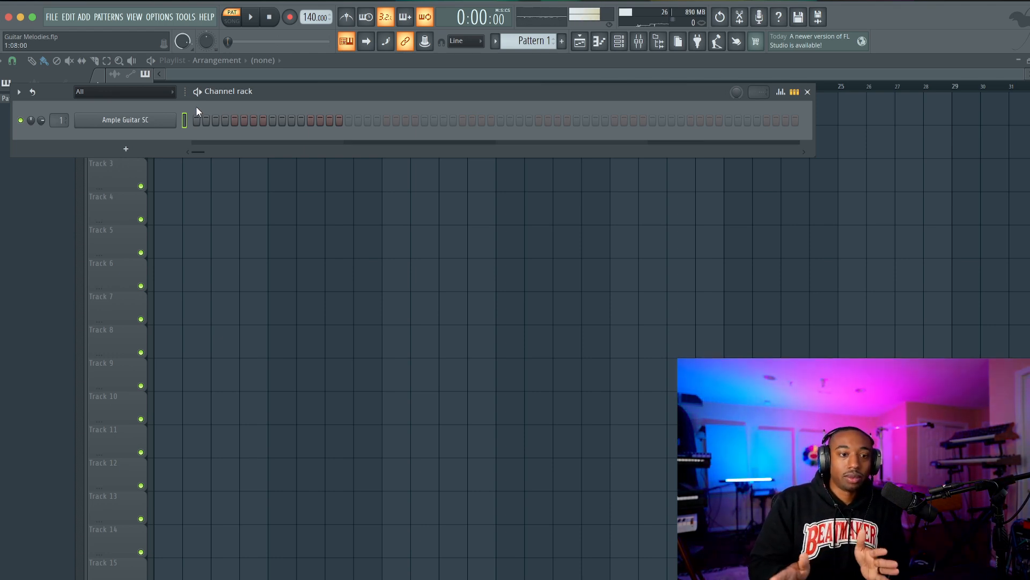
Open the Ample Guitar SC instrument to preview its sound, and close it again.
click(167, 124)
drag(329, 159, 297, 134)
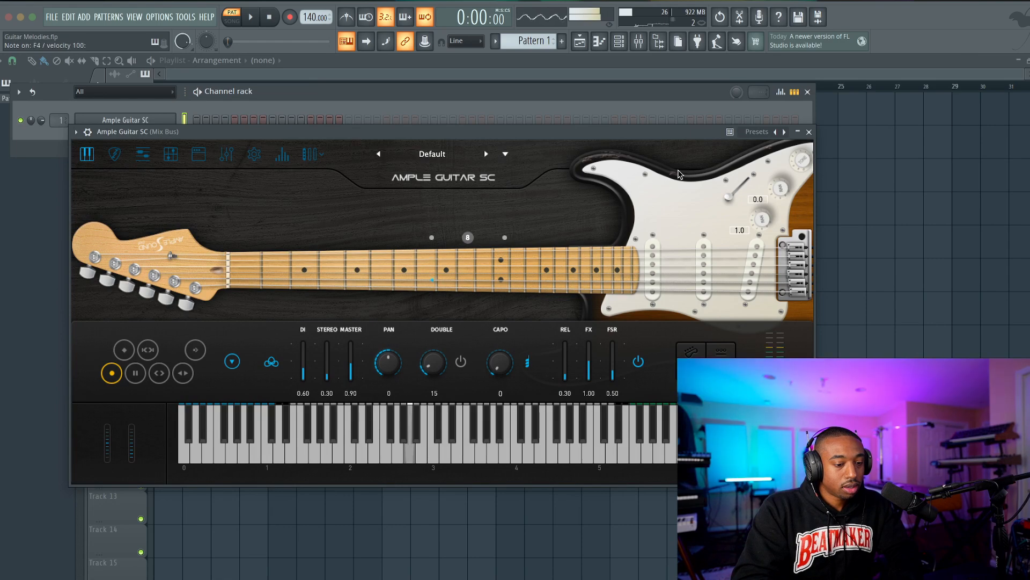
click(809, 132)
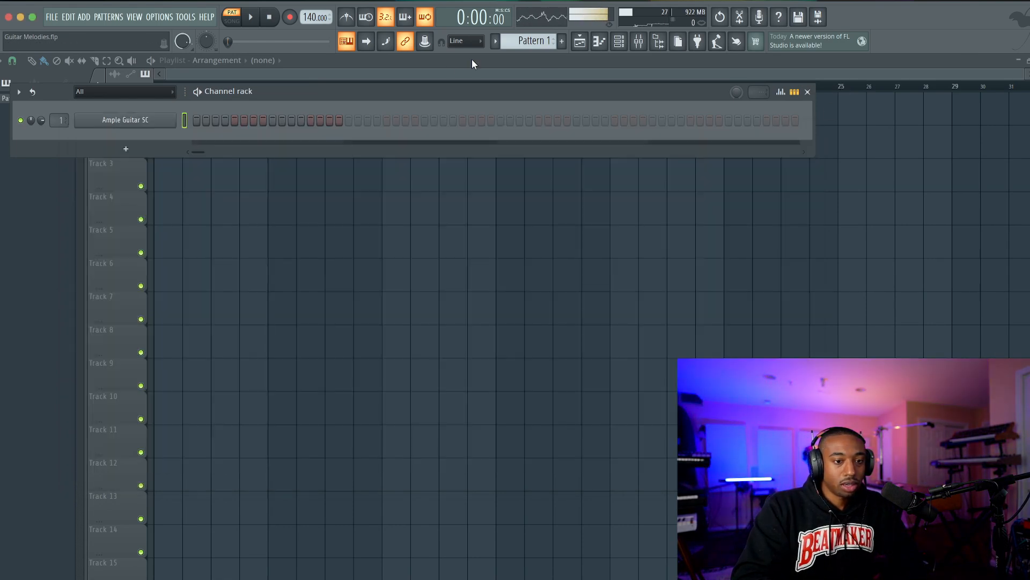
In the Ample Guitar SC piano roll, add a one-beat E4 at bar 1 followed by a three-beat B4, and play them.
right_click(172, 122)
click(189, 123)
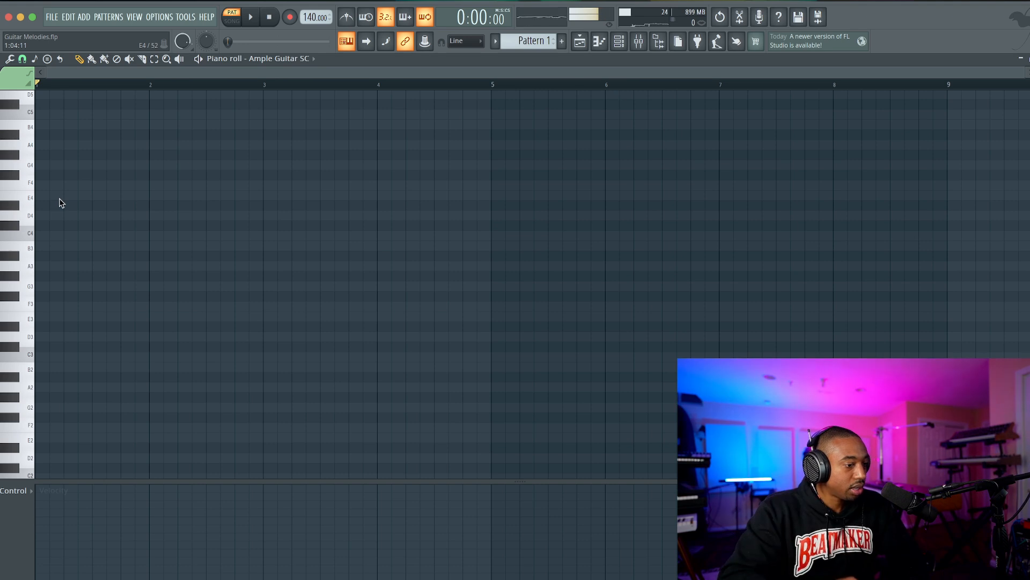
click(42, 205)
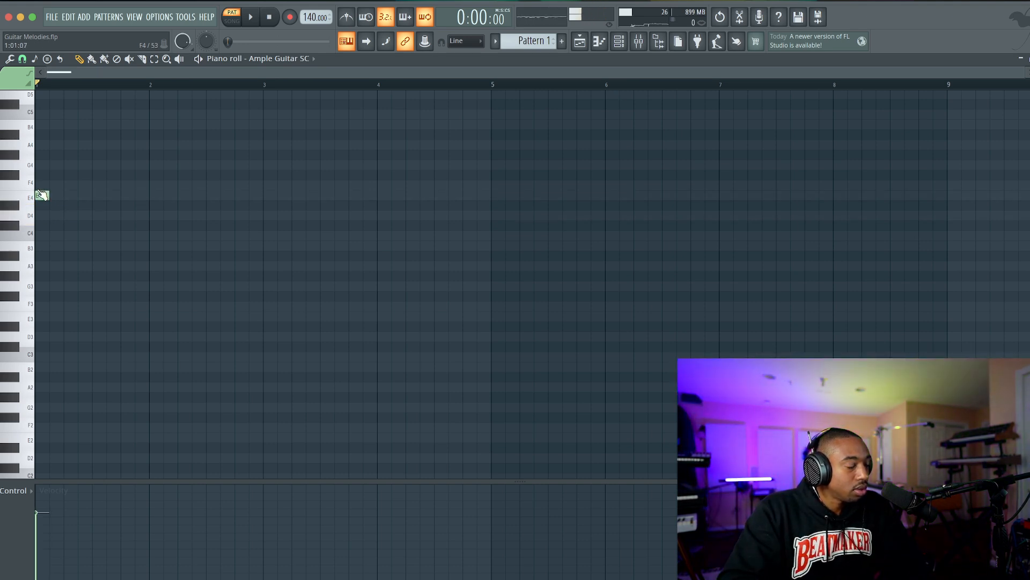
scroll(57, 194, up, 1)
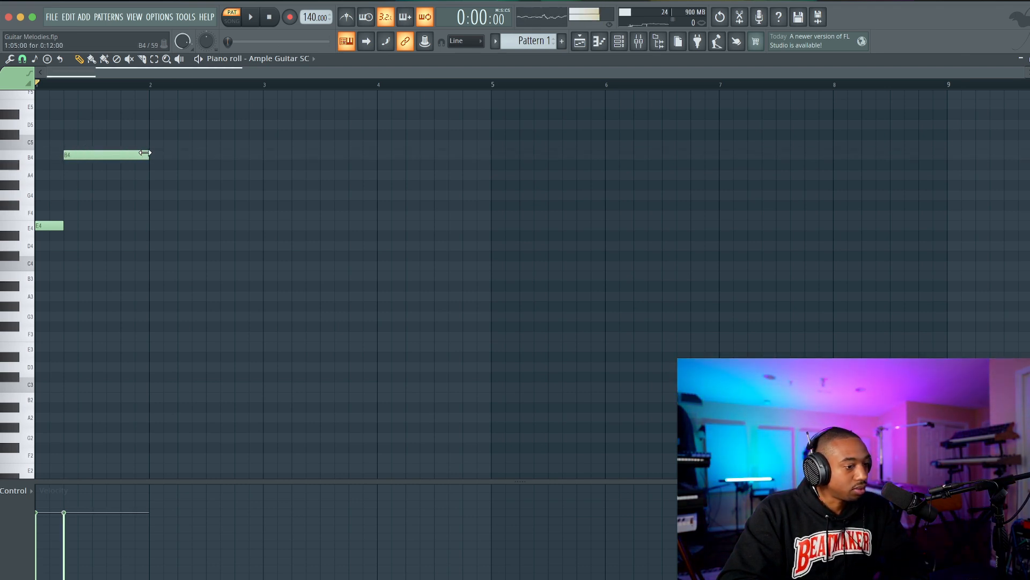
key(space)
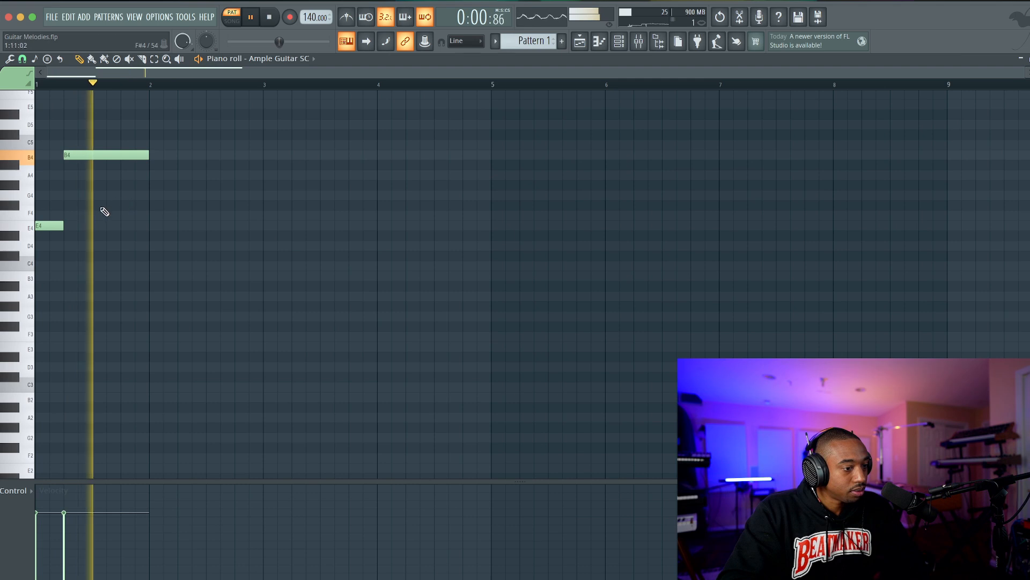
key(space)
Try extending the E4 note so it overlaps the start of the B4 note, and restore its length.
drag(63, 224, 78, 225)
key(space)
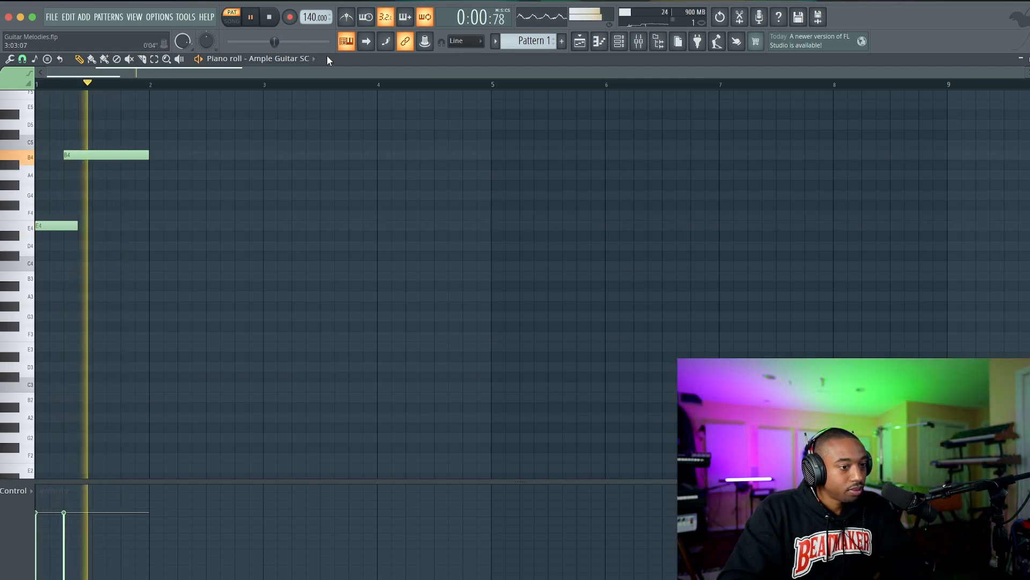
key(space)
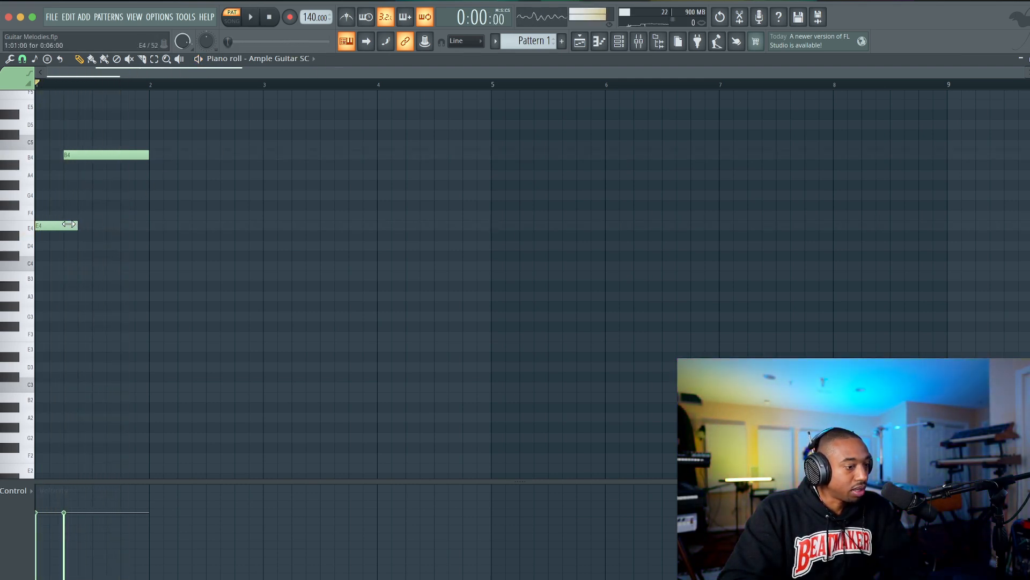
drag(76, 224, 63, 224)
Copy the two-note figure into bar 2 as C4 and G4, and transpose all four notes up one octave.
drag(37, 136, 148, 270)
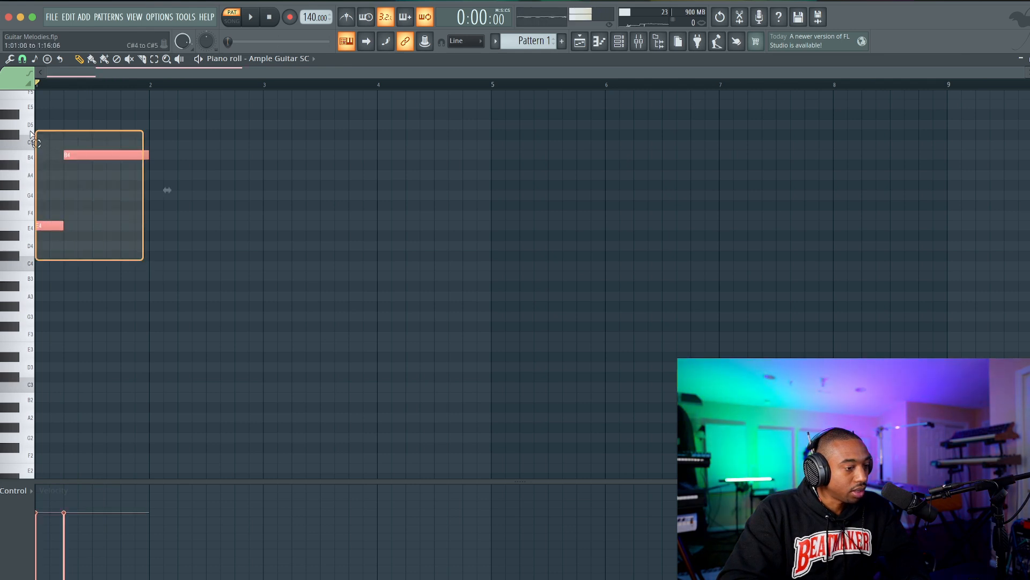
shift+drag(38, 227, 80, 227)
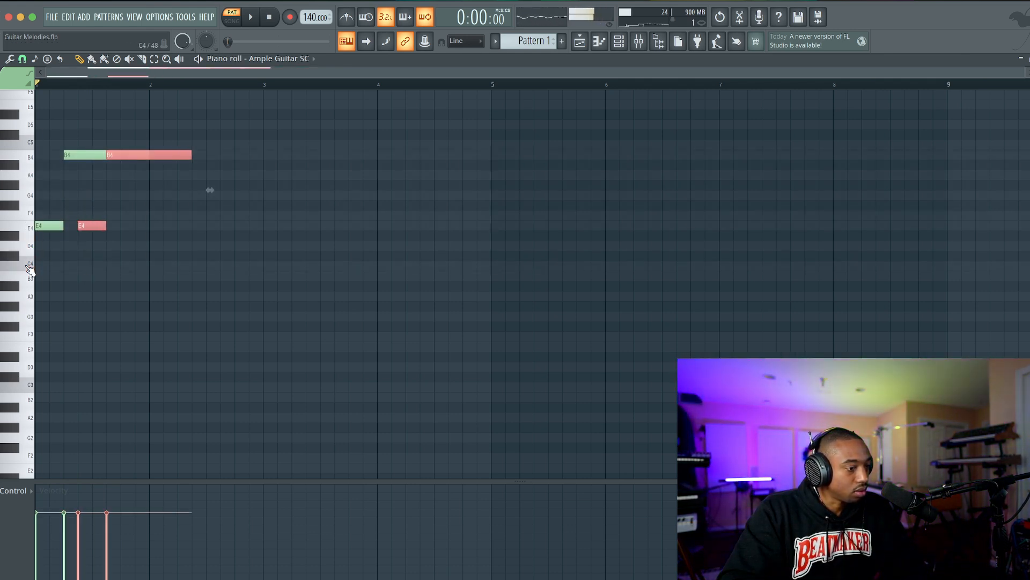
key(space)
drag(91, 226, 163, 266)
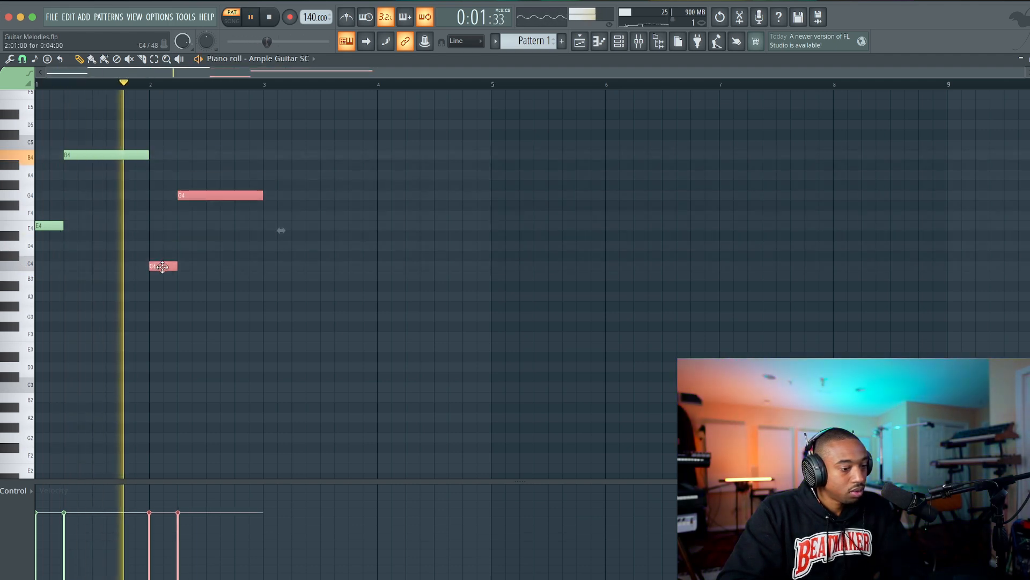
key(space)
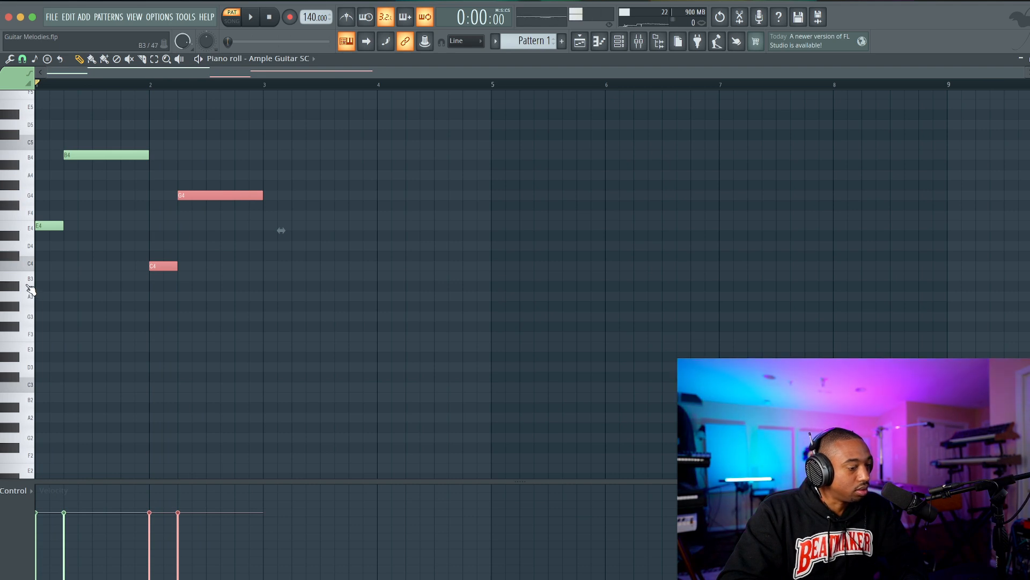
key(ctrl+Up)
key(space)
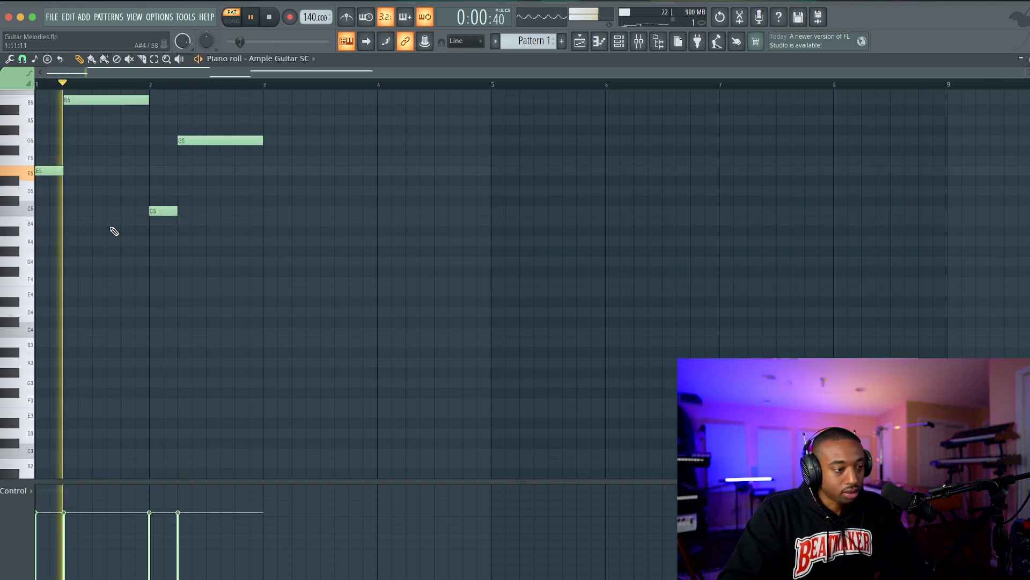
Copy the bar 2 note pair into bar 3, lowered to A4 and E5, and play the melody.
scroll(156, 247, up, 1)
drag(266, 295, 160, 151)
key(space)
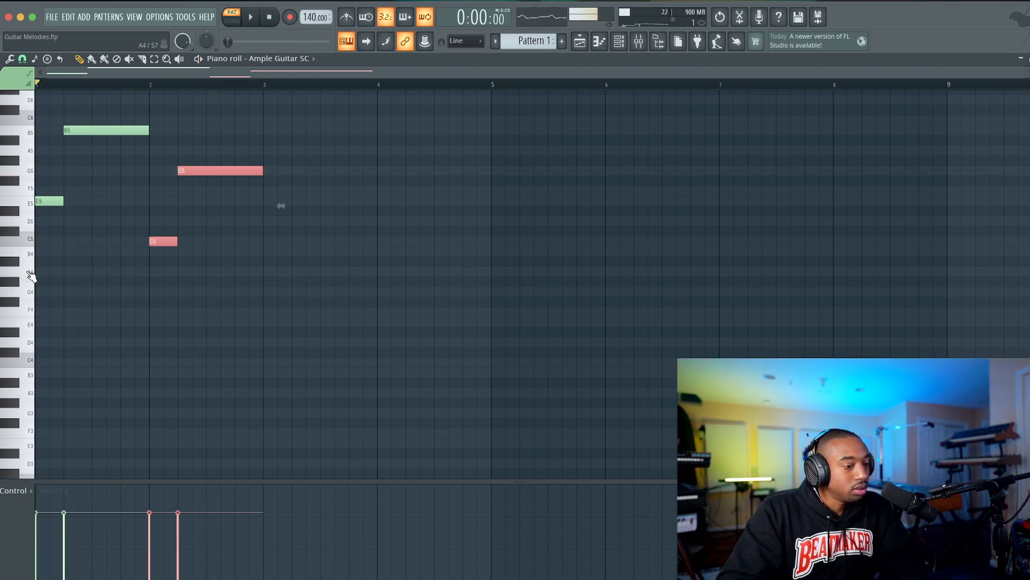
drag(155, 243, 248, 276)
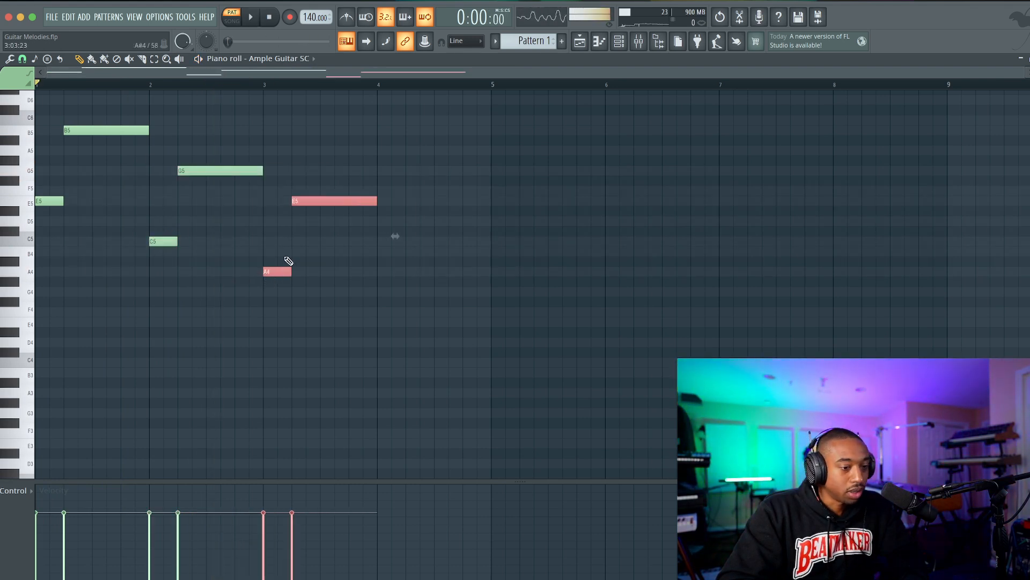
click(332, 251)
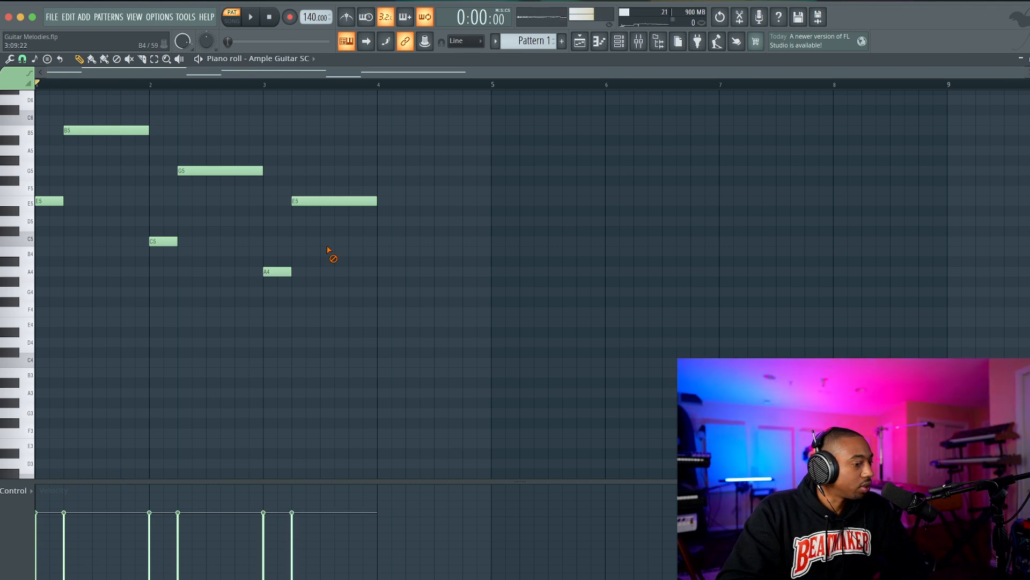
key(space)
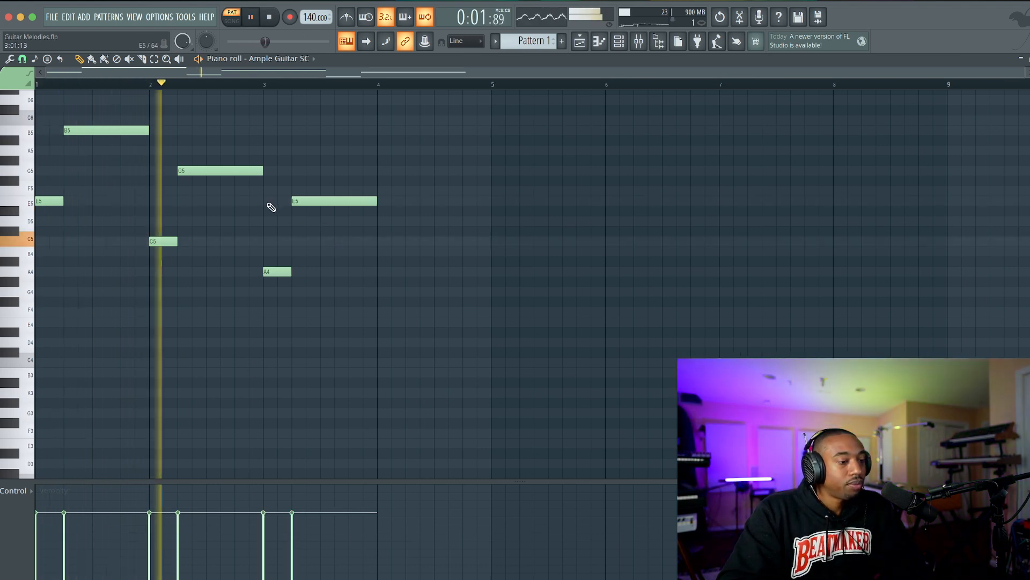
Copy the bar 3 note pair into bar 4, raised to B4 and F#5.
drag(388, 306, 290, 189)
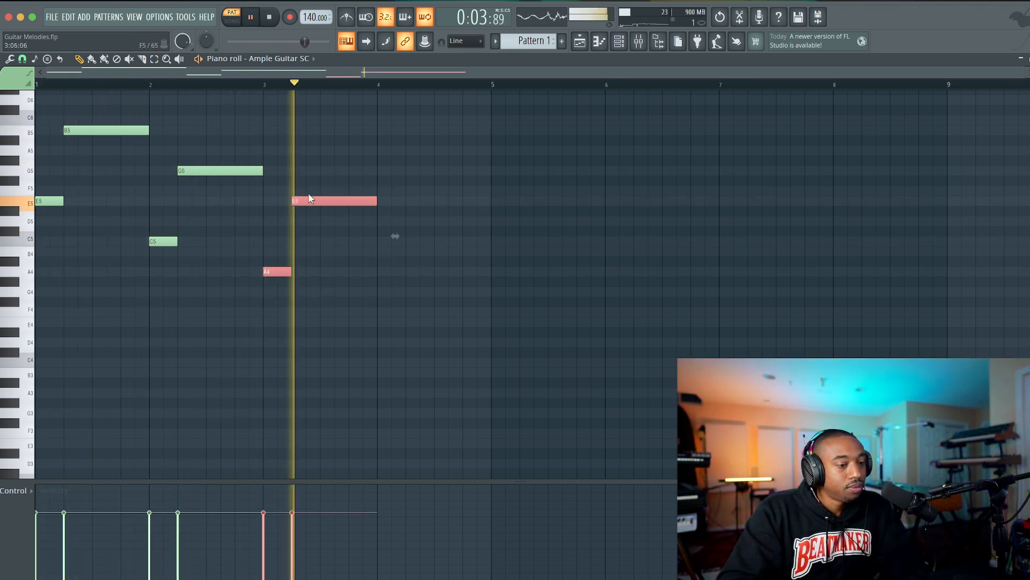
key(space)
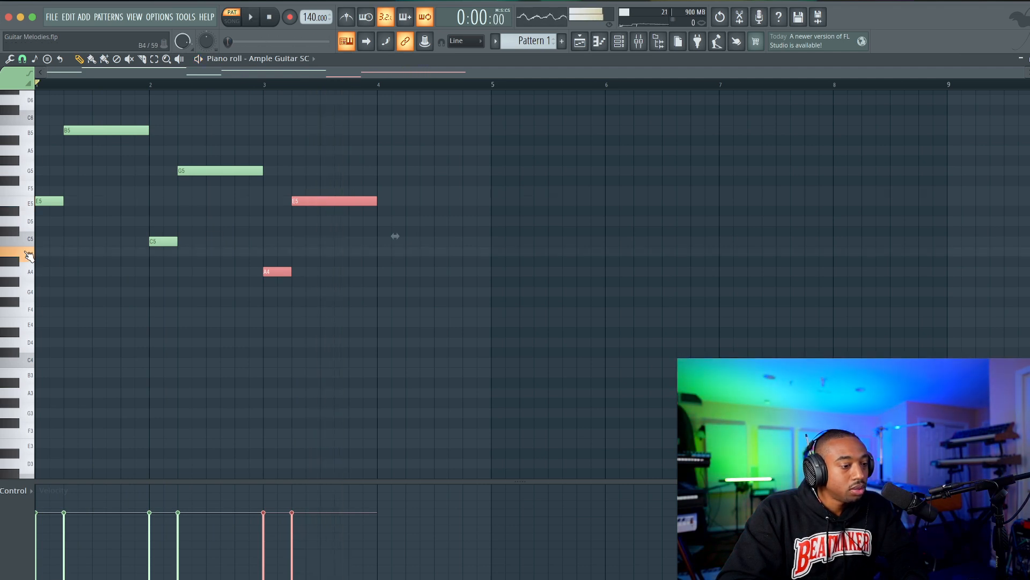
key(space)
drag(282, 273, 401, 247)
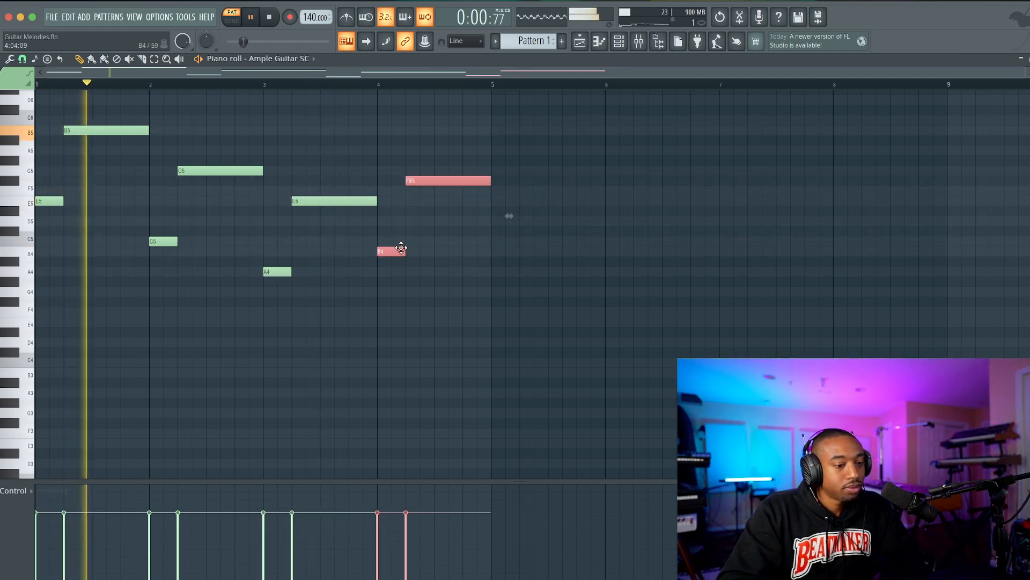
super+click(431, 304)
Duplicate the whole four-bar melody into bars 5 to 8.
scroll(375, 272, down, 1)
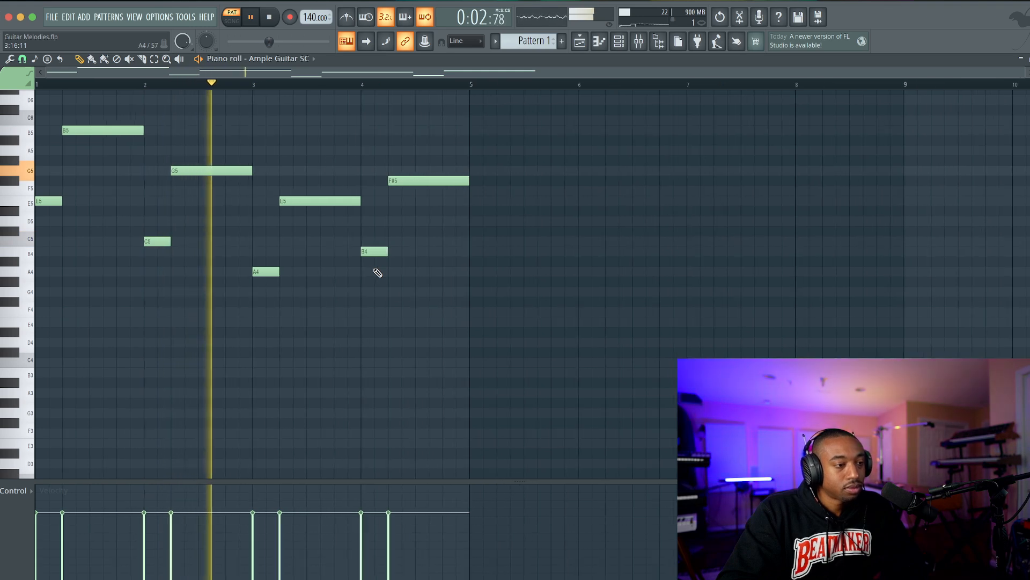
scroll(376, 271, up, 3)
drag(526, 103, 155, 239)
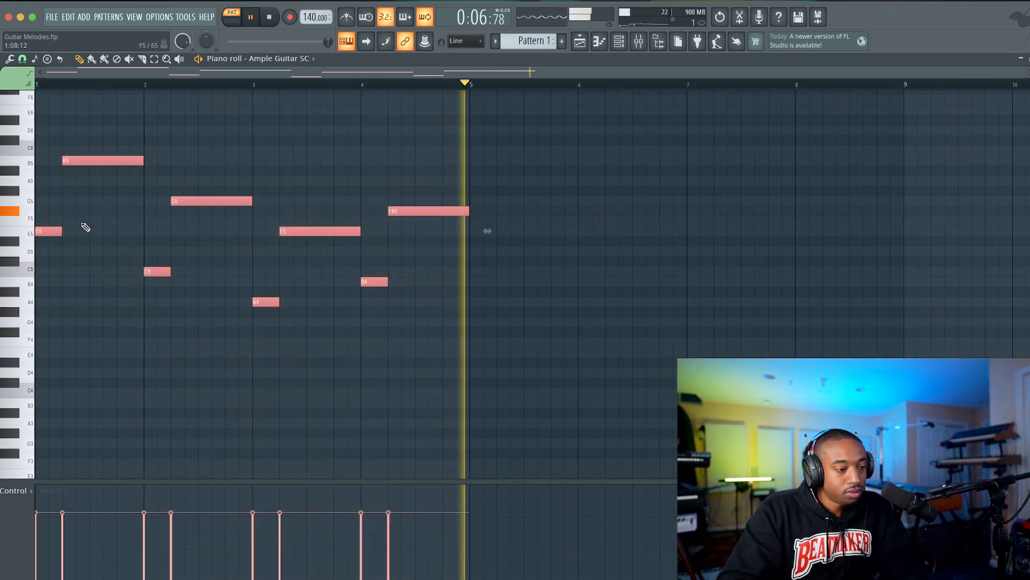
key(space)
shift+drag(48, 230, 482, 231)
click(474, 291)
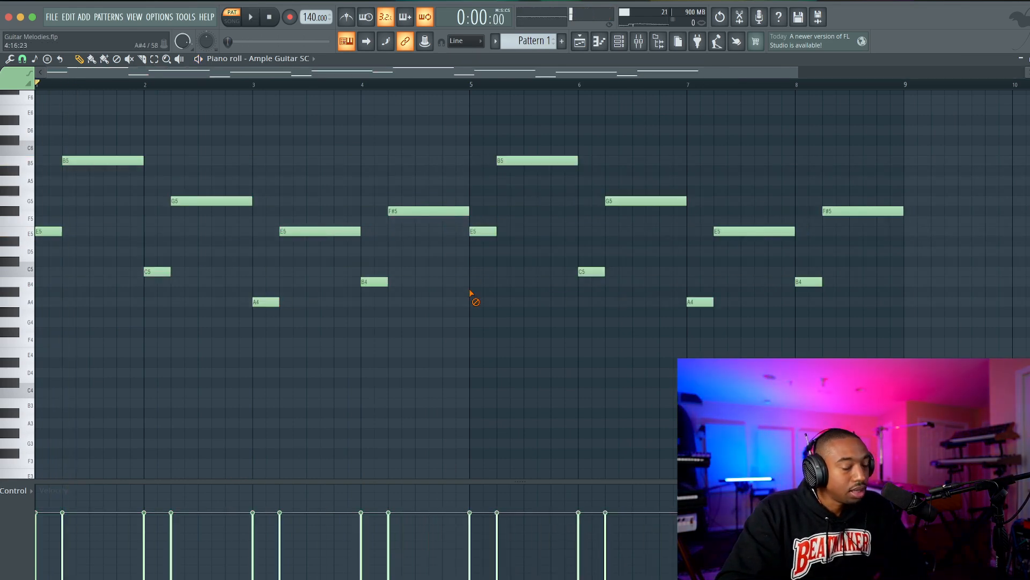
scroll(472, 294, down, 5)
Place Pattern 1 on Track 1 of the playlist at bar 1 and copy the clip to bar 9.
click(580, 42)
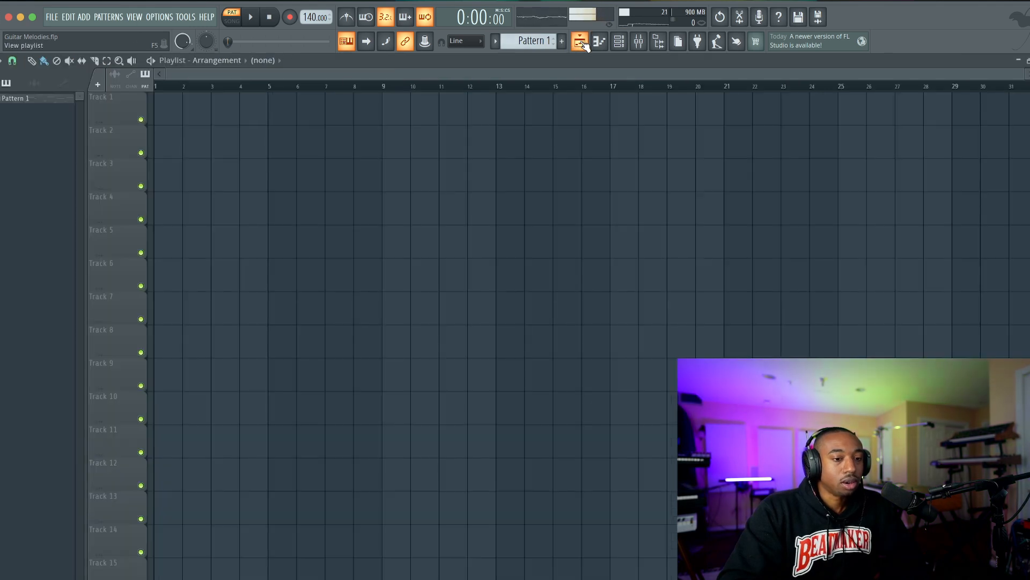
click(161, 106)
drag(224, 120, 435, 119)
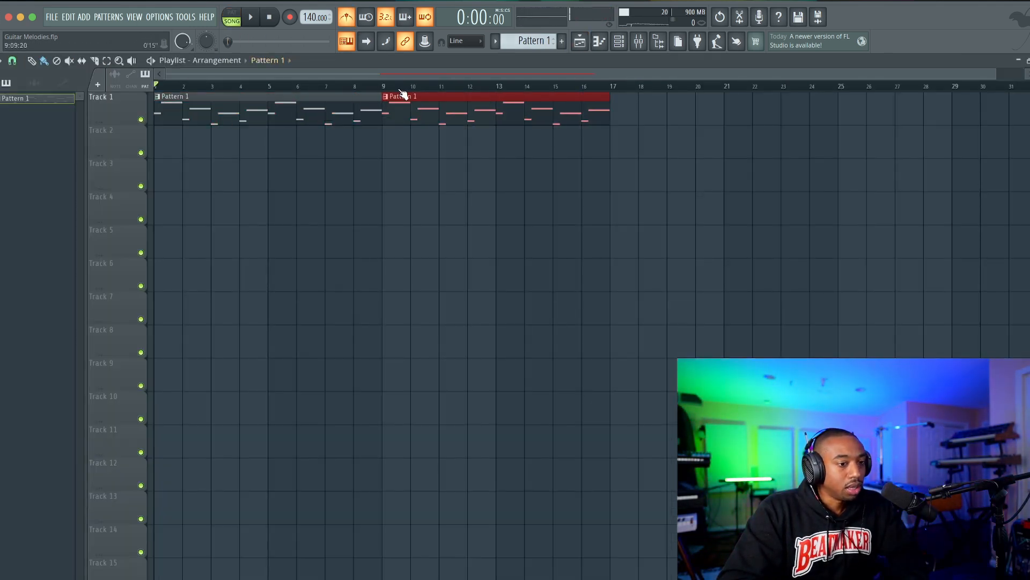
Make the copied pattern clip at bar 9 unique and open its notes in the piano roll.
click(386, 97)
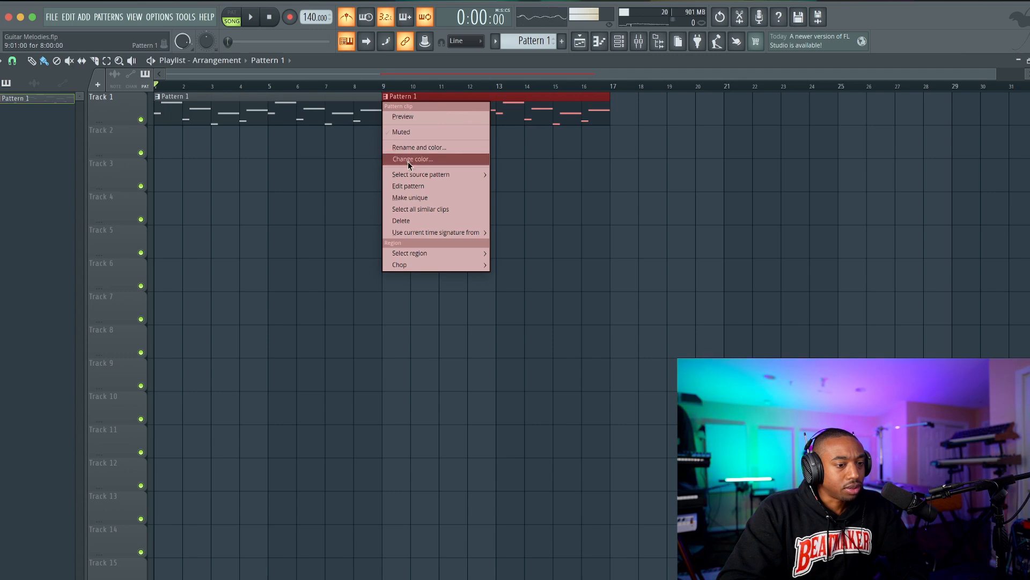
click(414, 199)
double_click(406, 115)
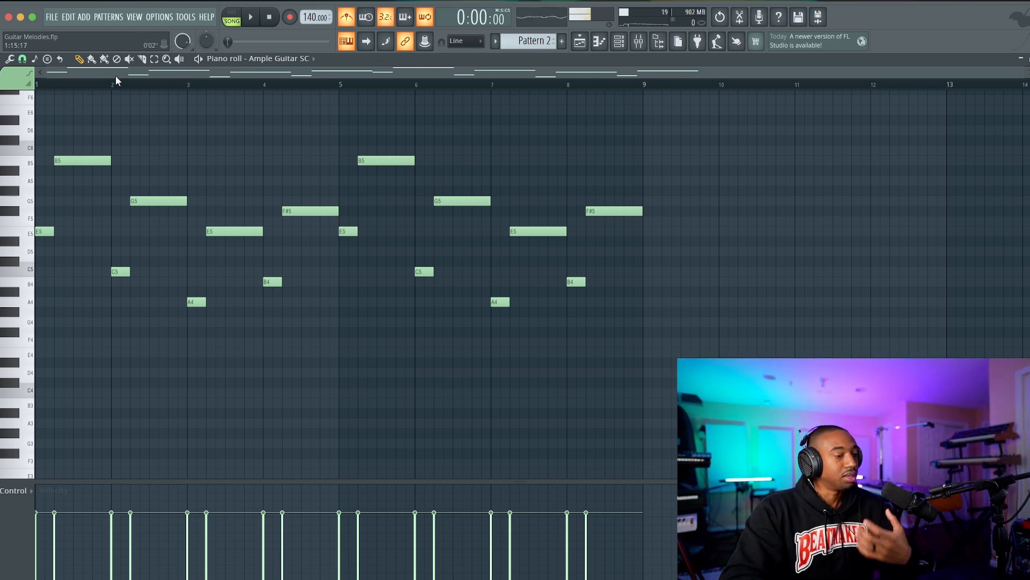
Switch to pattern mode and add a two-beat G5 note from beat 3 of bar 1 in Pattern 2.
click(237, 16)
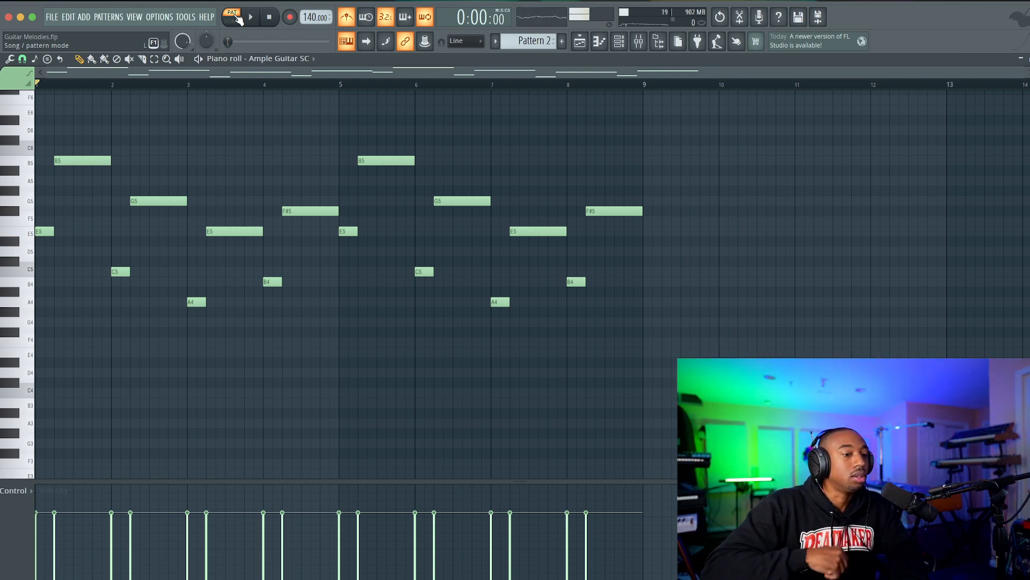
key(space)
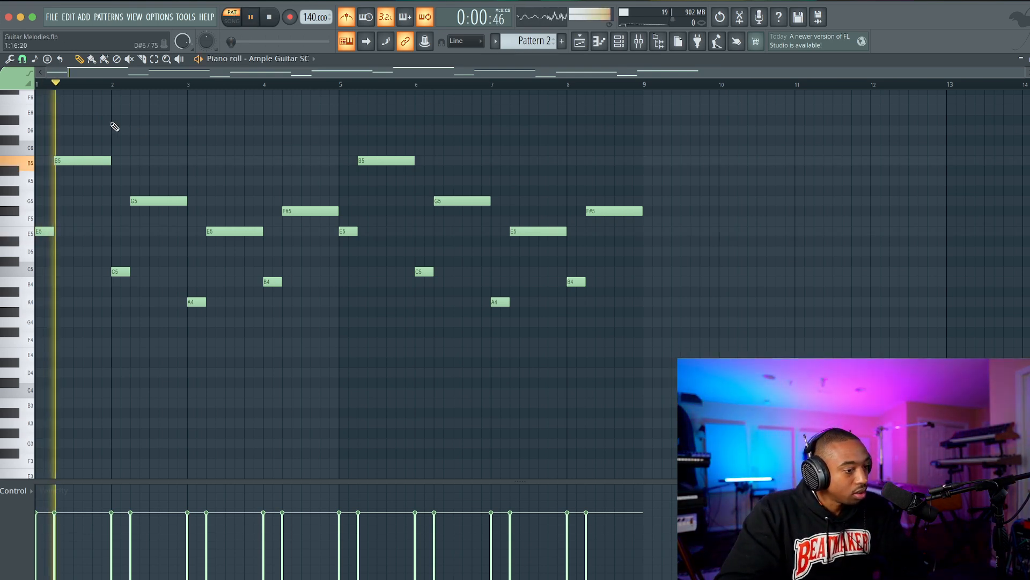
key(space)
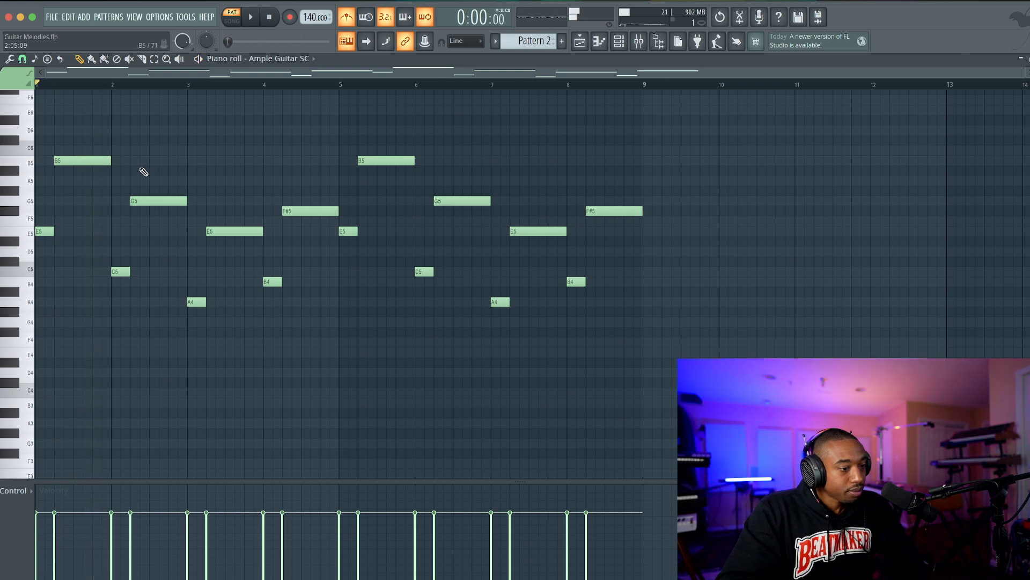
click(76, 202)
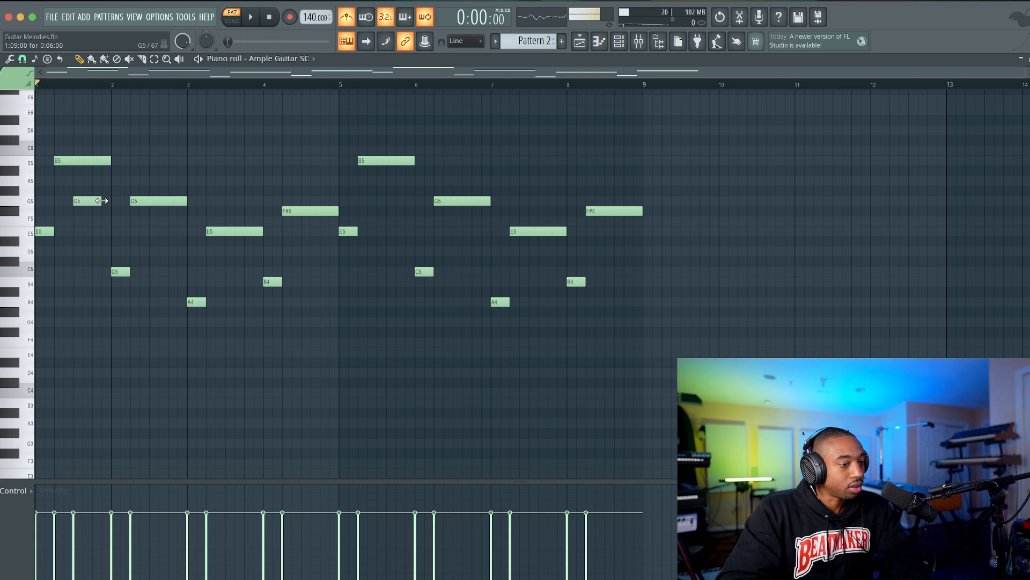
drag(102, 201, 110, 201)
Review the first E5 note in Pattern 2 and play the pattern with the added G5.
super+click(50, 231)
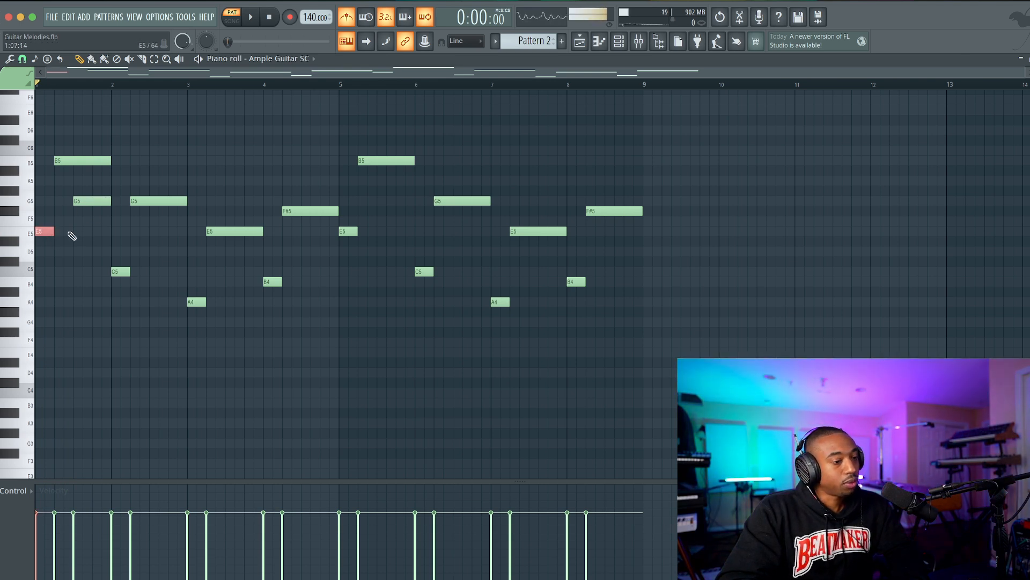
scroll(47, 237, up, 2)
scroll(102, 238, up, 2)
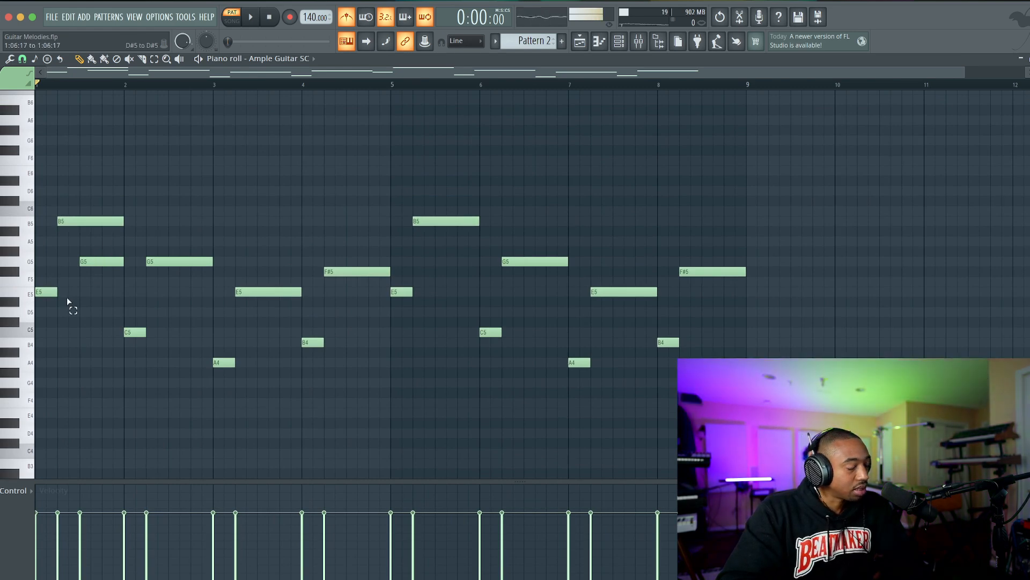
super+click(47, 291)
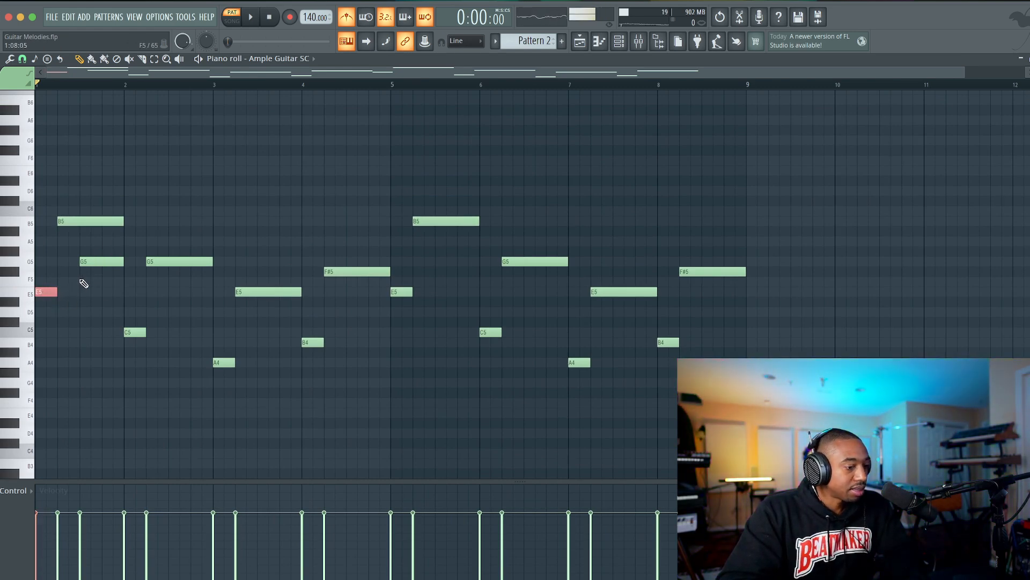
super+click(99, 289)
key(space)
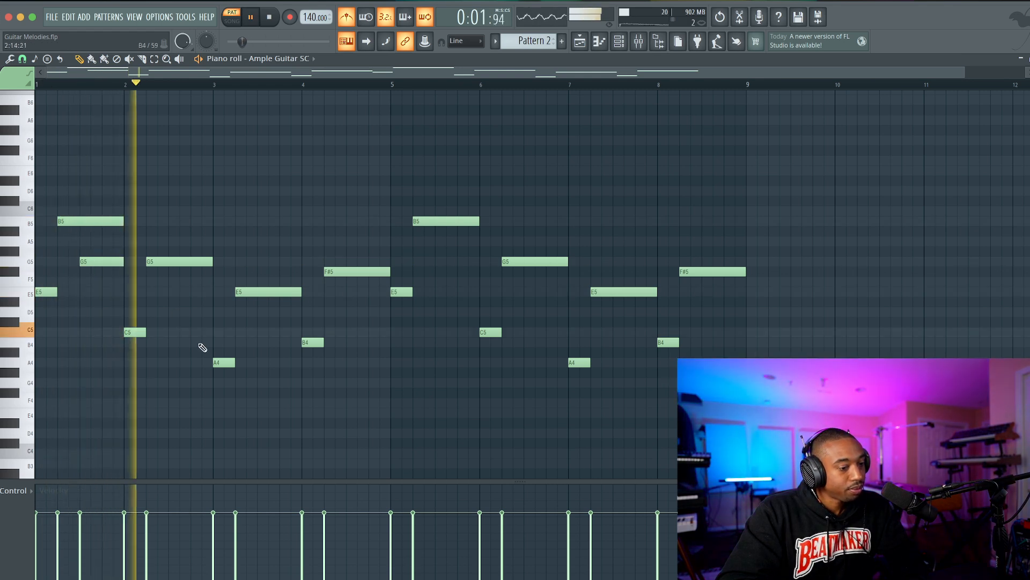
Add a two-beat E5 note from beat 3 of bar 2 in Pattern 2 and play the pattern.
key(space)
click(170, 303)
key(space)
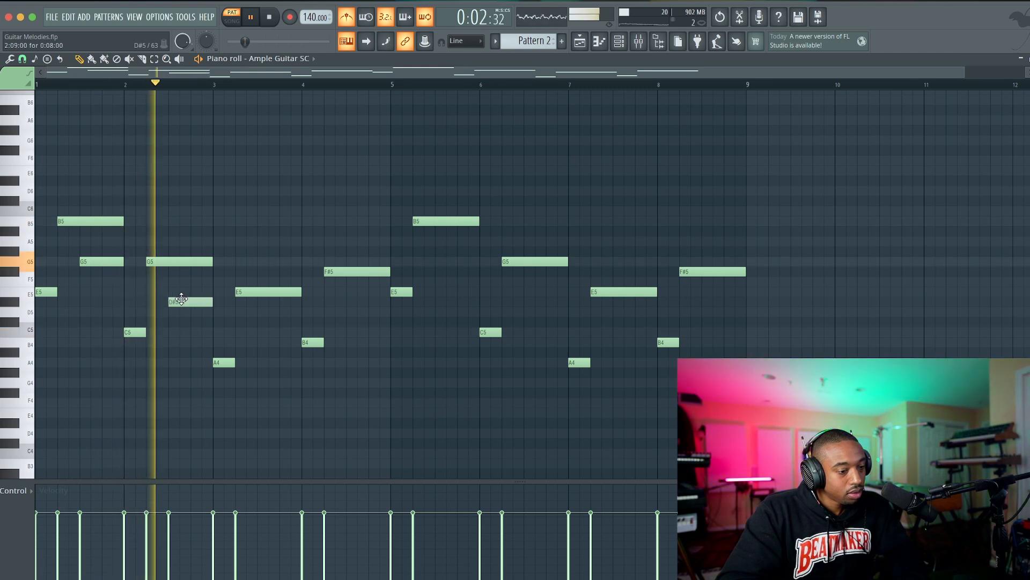
key(space)
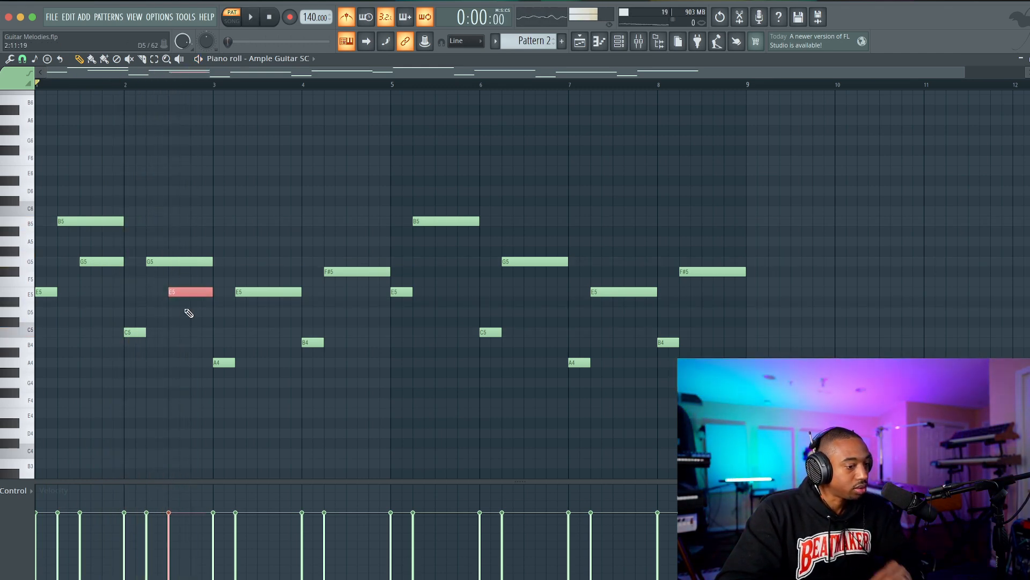
key(space)
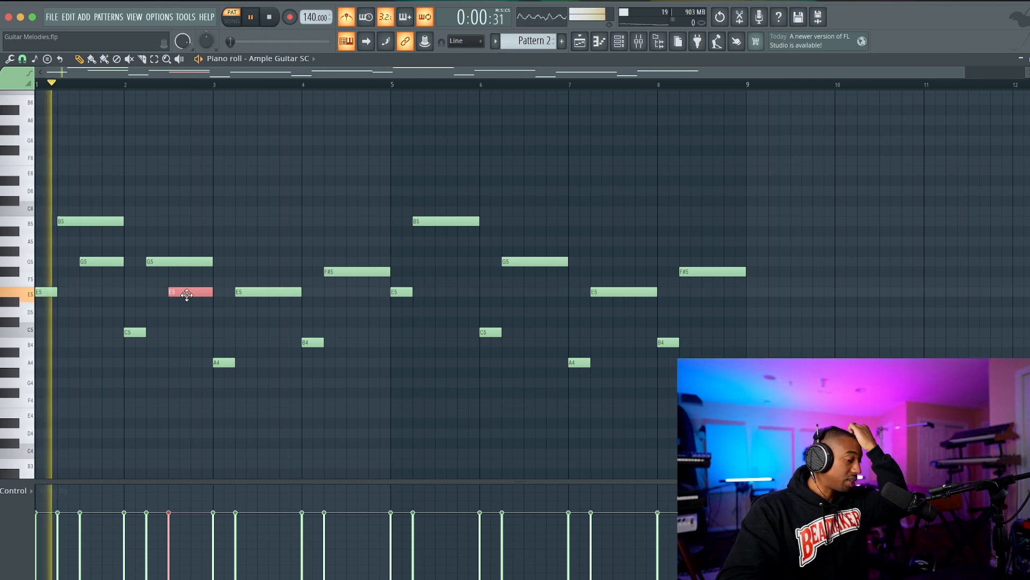
Add two-beat notes from beat 3: C5 in bar 3 and D5 in bar 4.
click(260, 332)
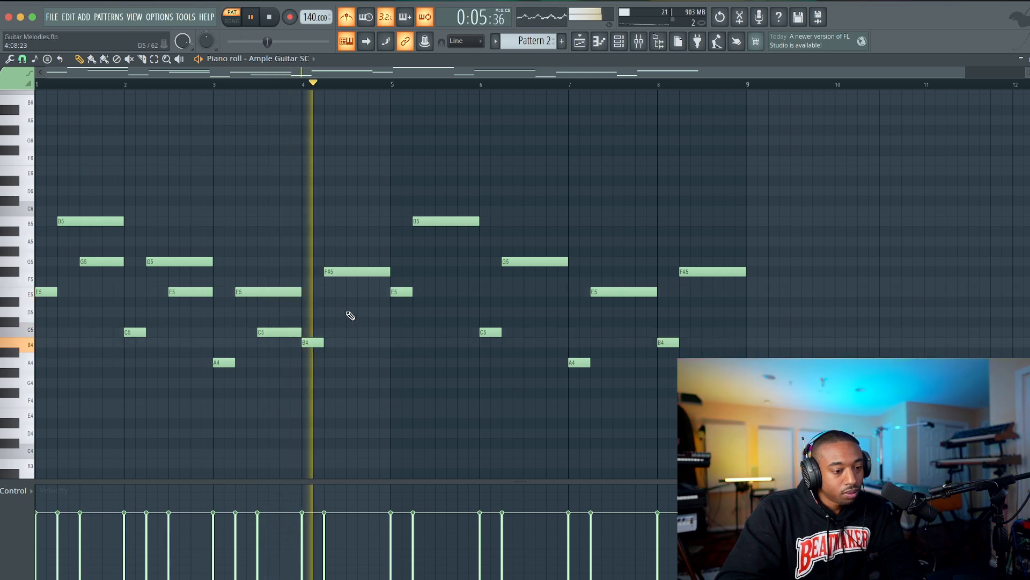
click(349, 312)
key(space)
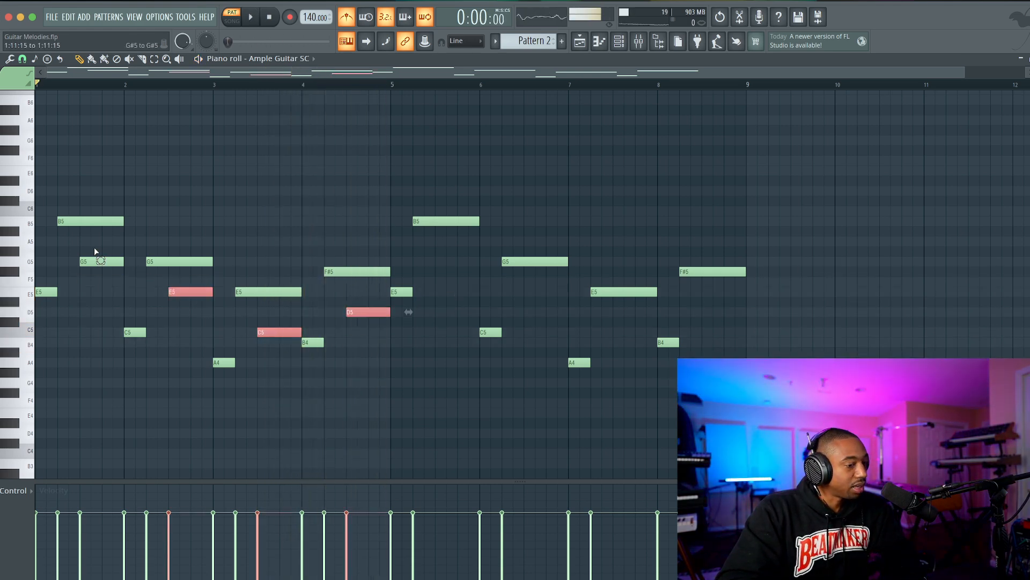
Copy the four added notes G5, E5, C5 and D5 into bars 5 to 8 and play the pattern.
shift+drag(102, 261, 458, 262)
key(space)
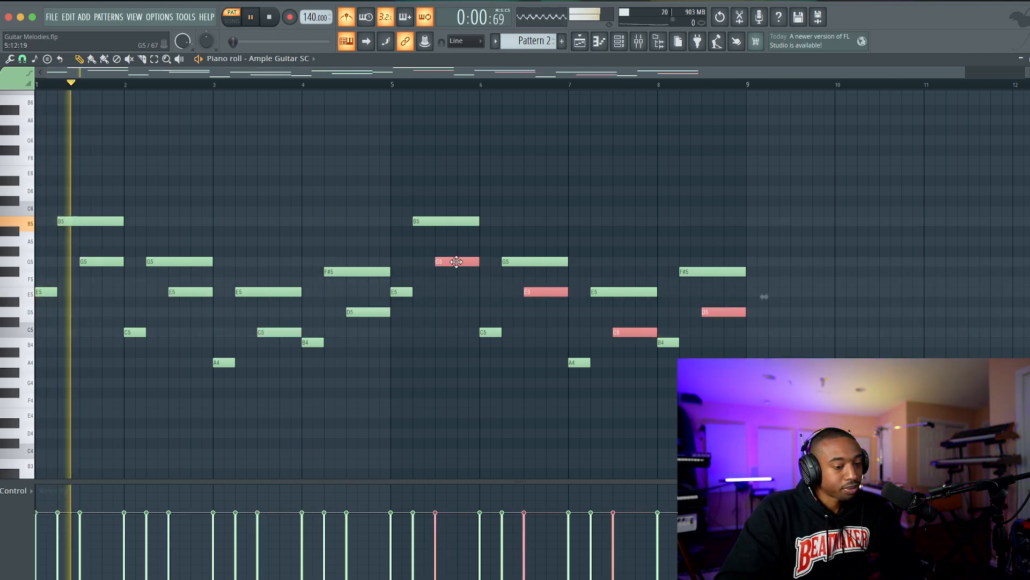
click(440, 295)
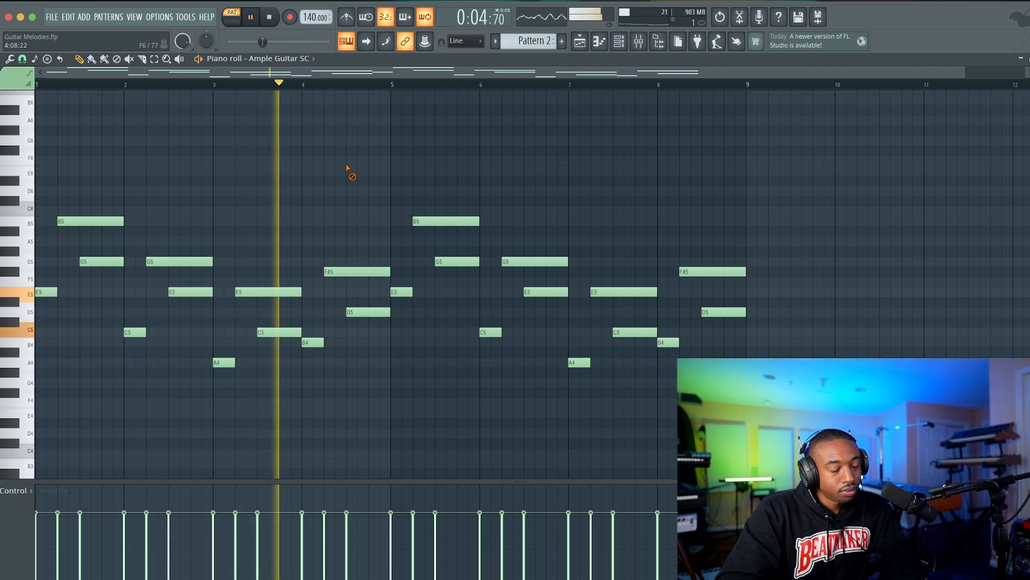
Merge the Pattern 1 and Pattern 2 clips on Track 1 of the playlist into one clip and play it in song mode.
scroll(610, 72, down, 1)
click(583, 43)
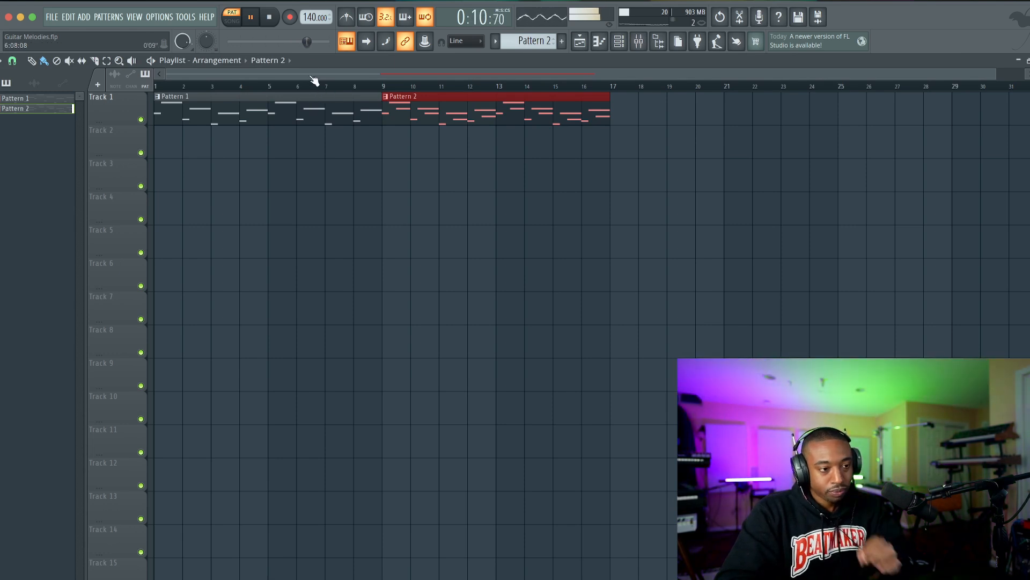
scroll(313, 141, down, 1)
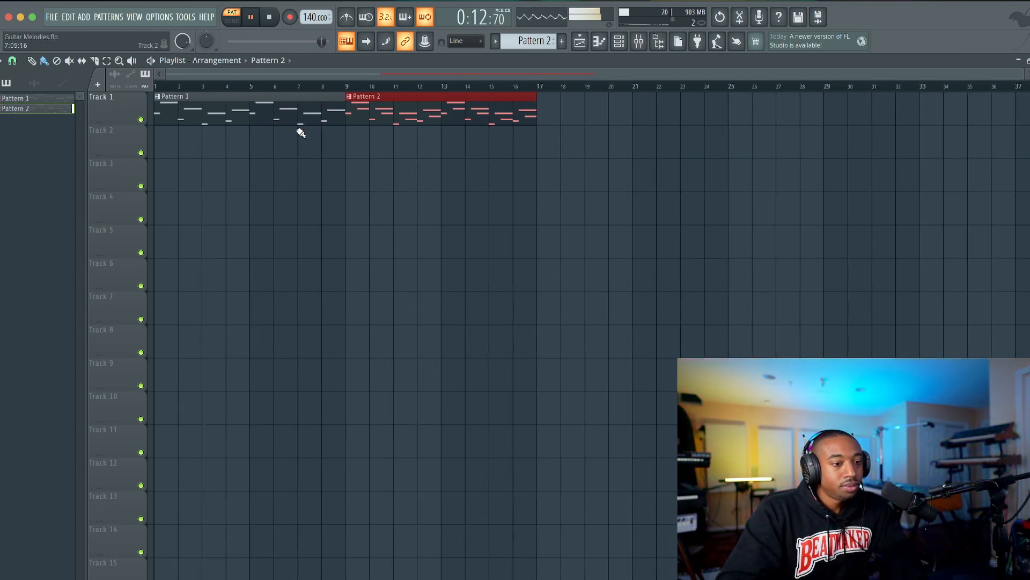
drag(397, 139, 324, 115)
key(super+g)
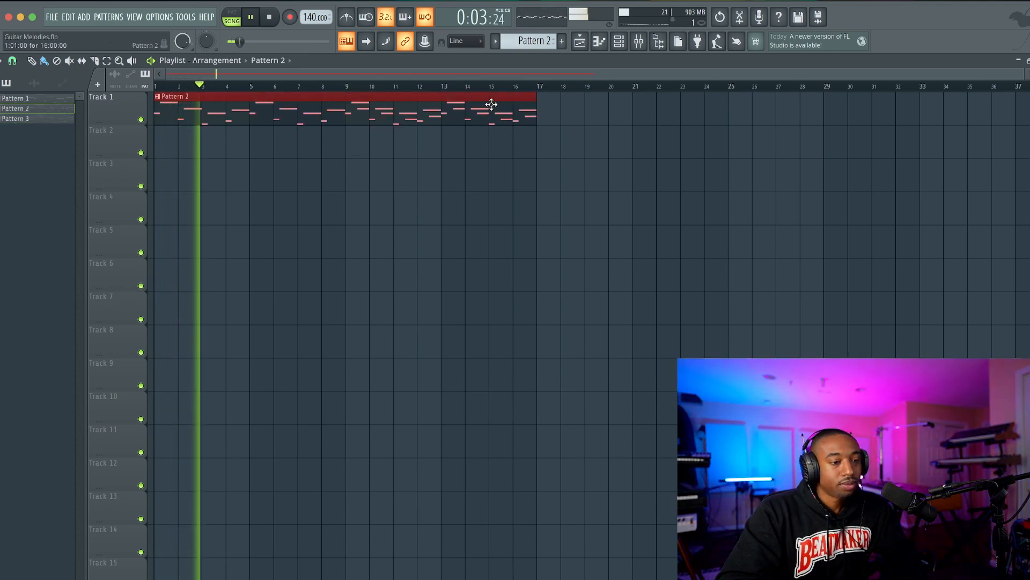
View the Ample Guitar SC plugin from the channel rack, then close it with playback stopped.
click(619, 43)
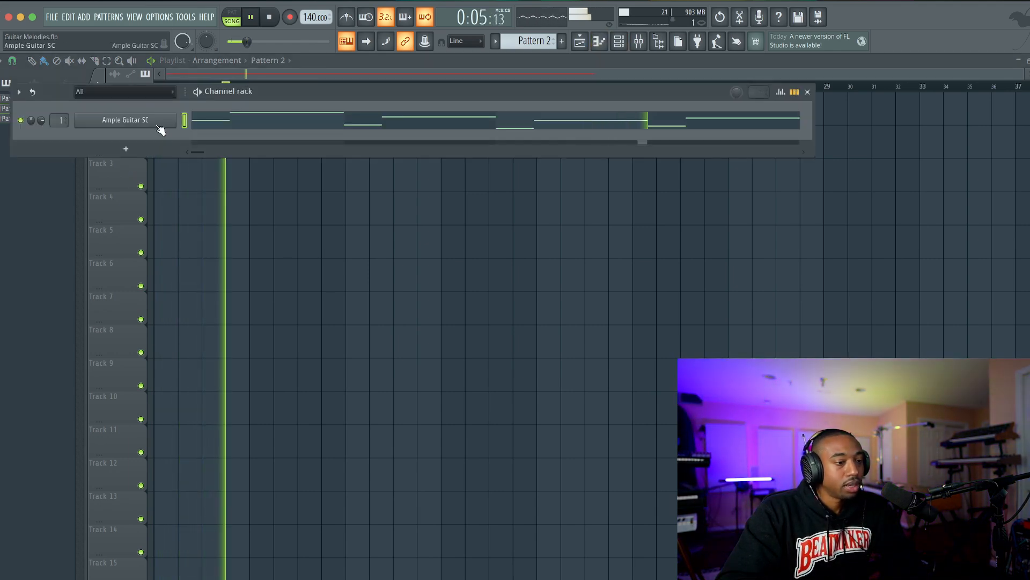
click(158, 123)
key(space)
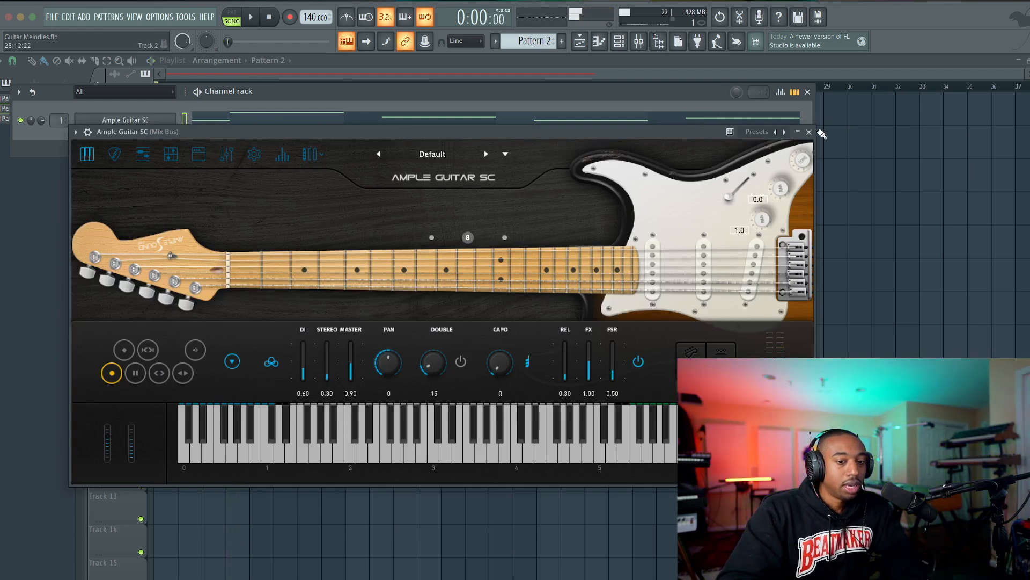
click(809, 133)
right_click(820, 153)
Open the merged pattern's notes in the piano roll and select the seven three-beat notes in bars 1 to 7.
key(F7)
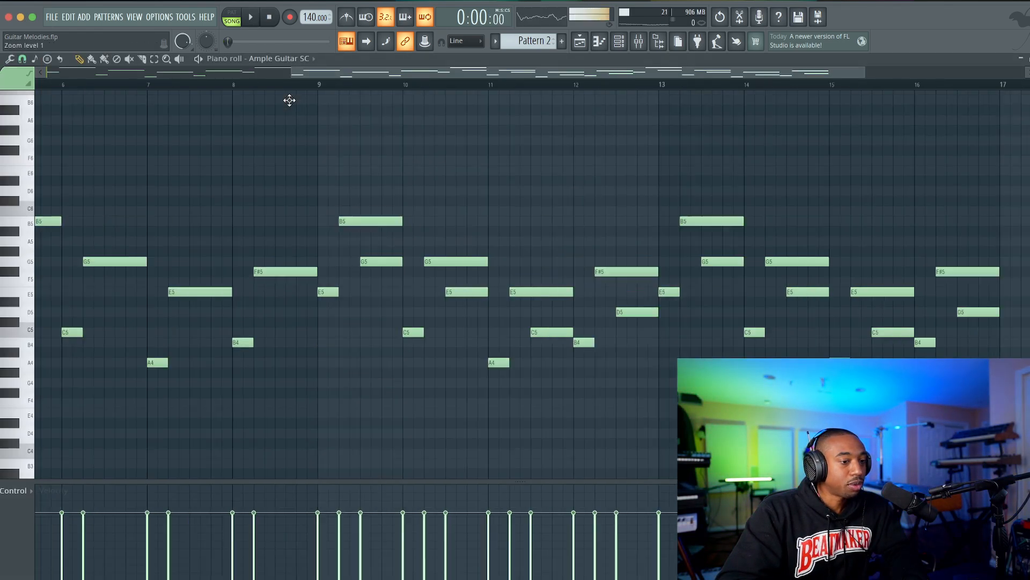
scroll(229, 151, down, 4)
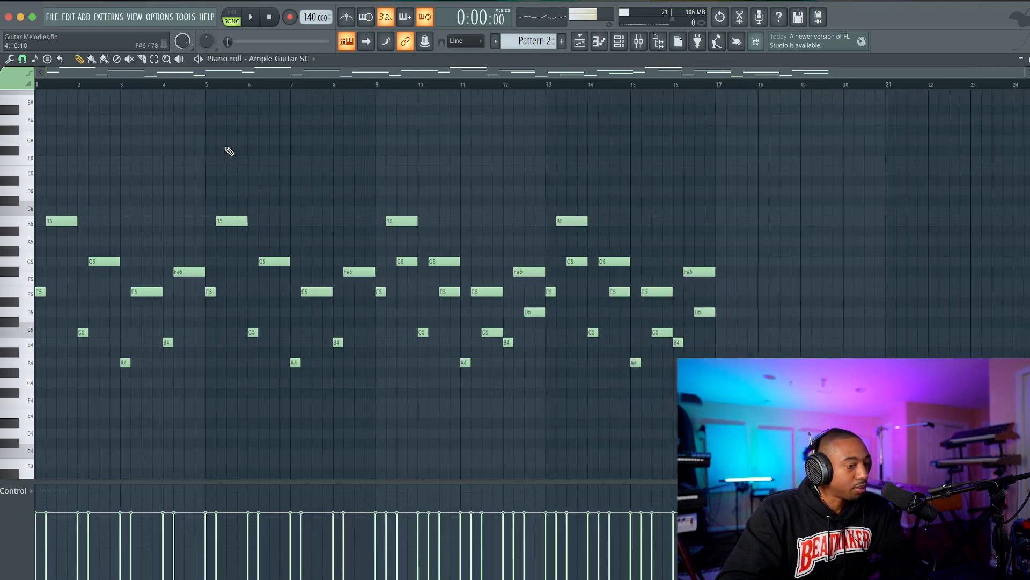
ctrl+click(220, 263)
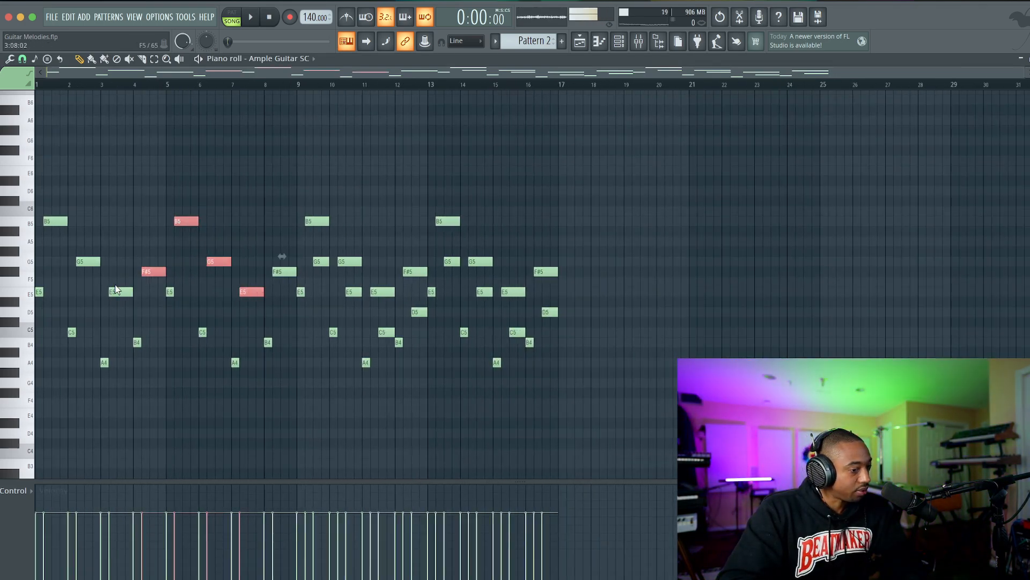
ctrl+click(88, 261)
ctrl+click(63, 221)
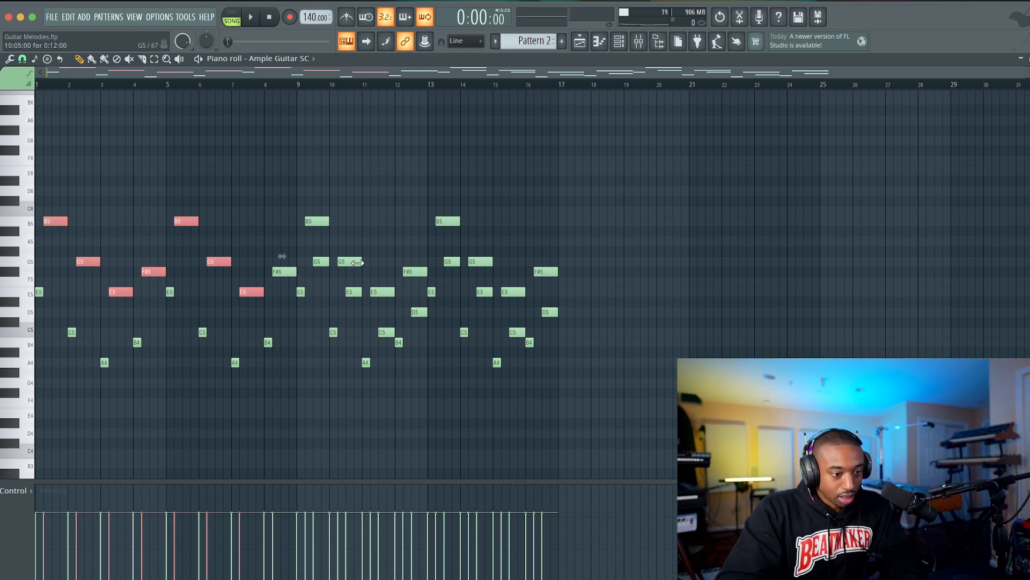
scroll(140, 254, up, 4)
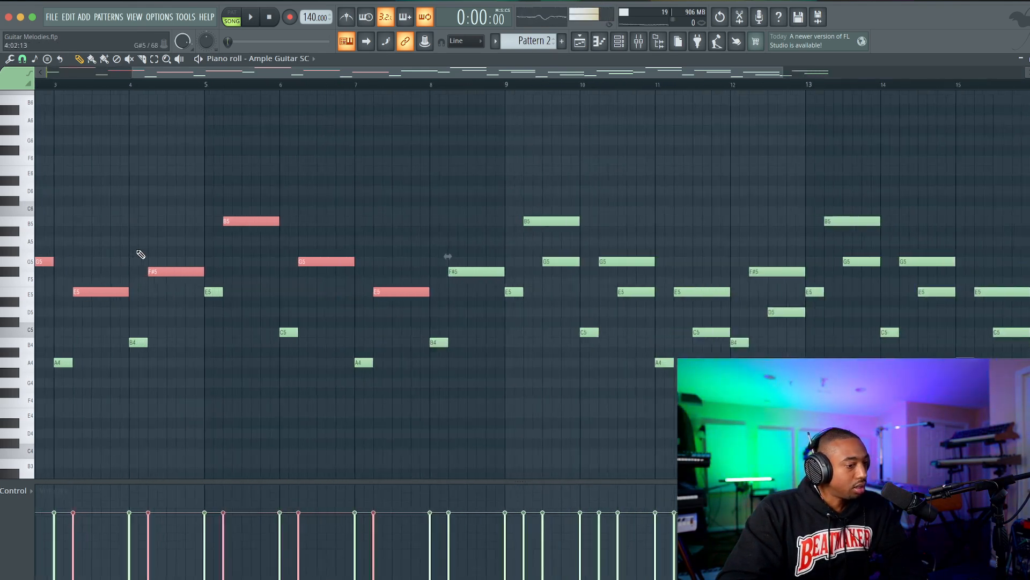
scroll(137, 259, up, 1)
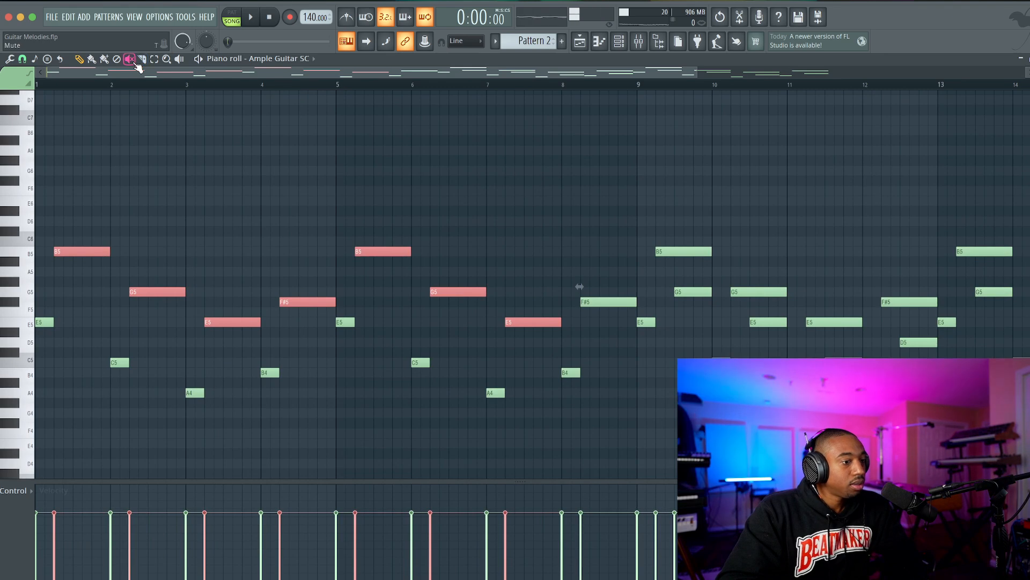
Chop the selected notes into three one-beat notes each with the Chopper, adjusting its time multiplier while the song plays.
key(ctrl+u)
drag(488, 287, 490, 275)
key(space)
key(space)
key(space)
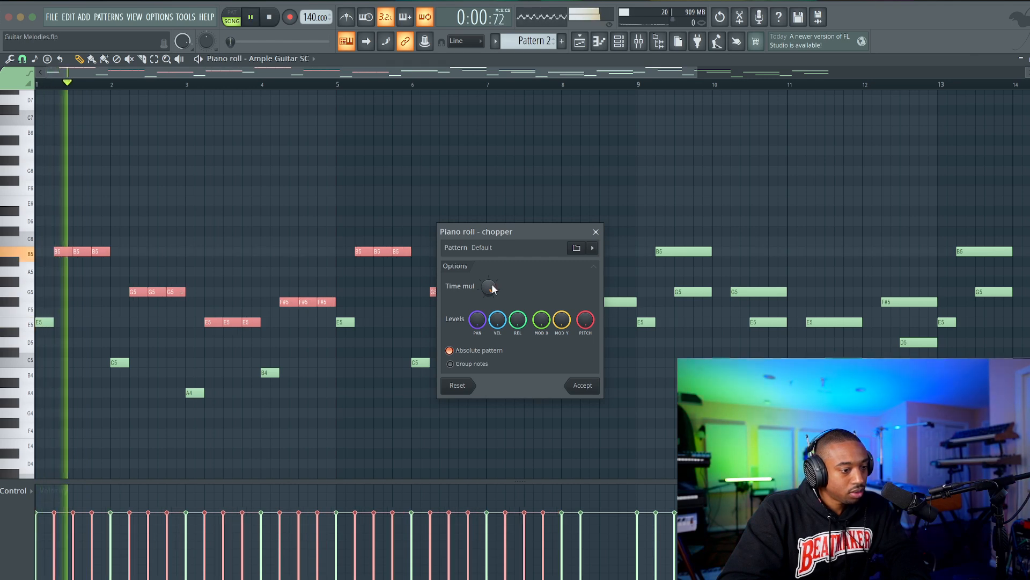
click(579, 384)
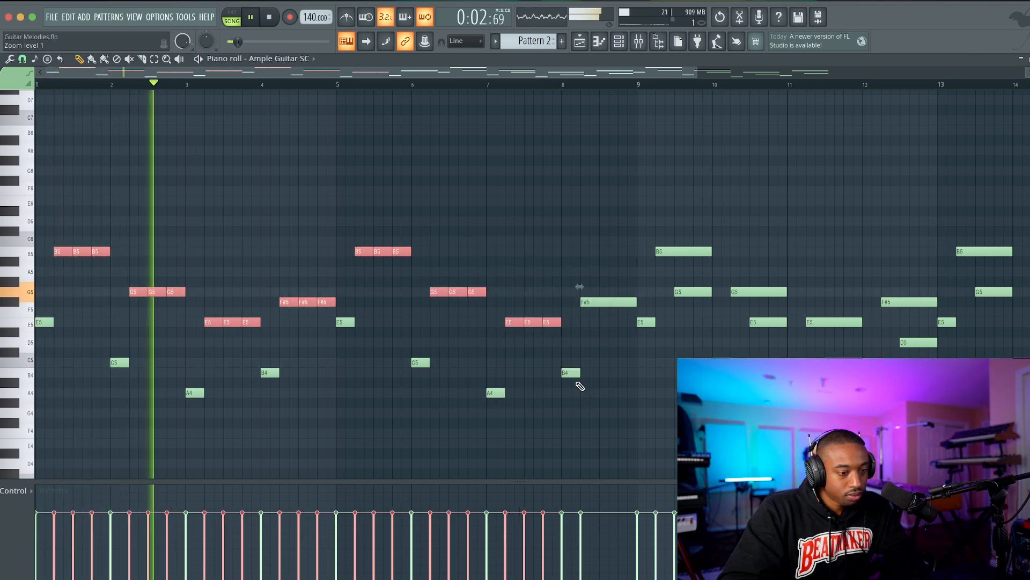
right_click(356, 382)
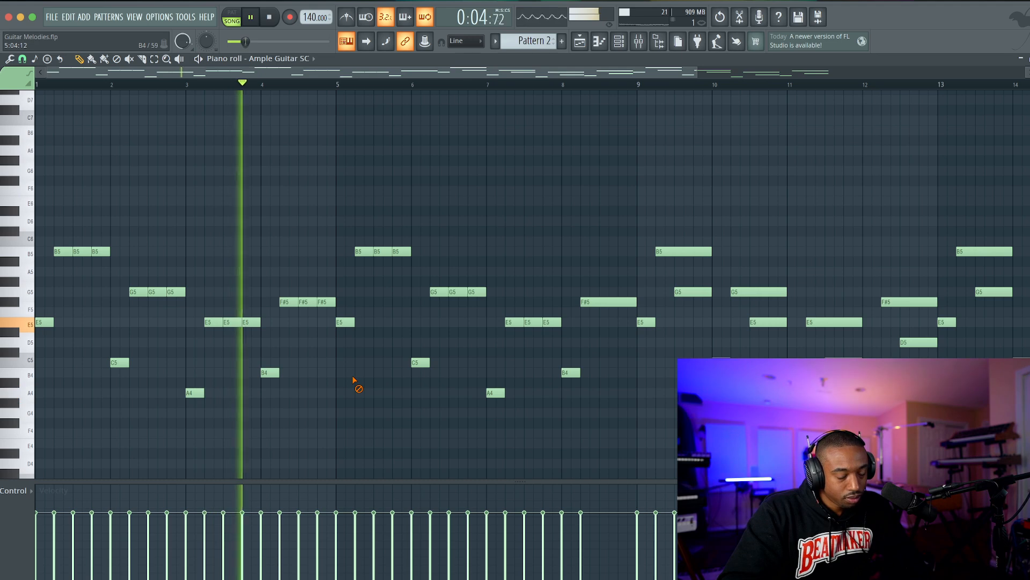
Chop the remaining three-beat F#5 note in bar 8 into three one-beat notes.
scroll(352, 380, down, 1)
scroll(354, 380, down, 1)
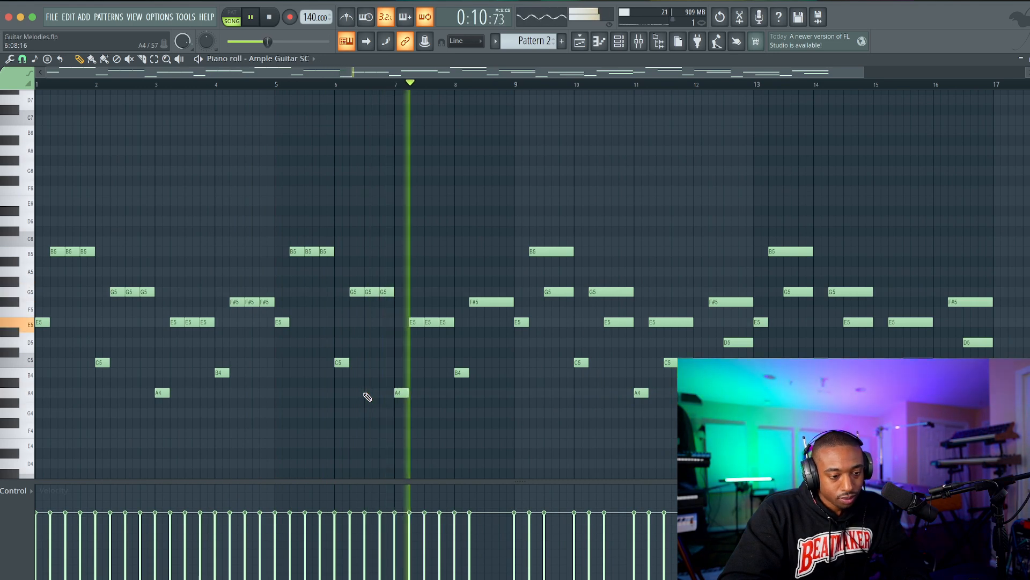
scroll(368, 399, down, 2)
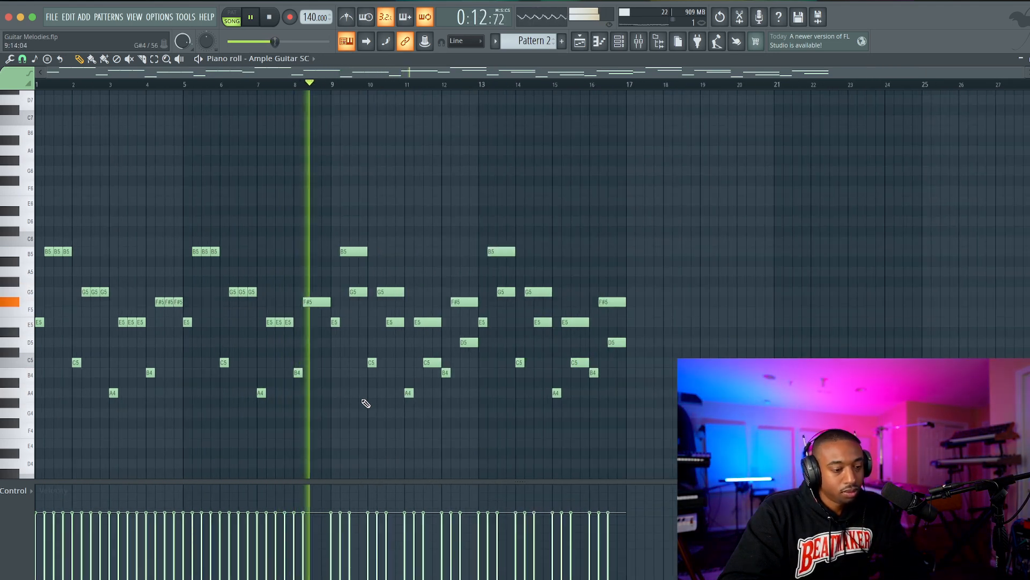
click(320, 301)
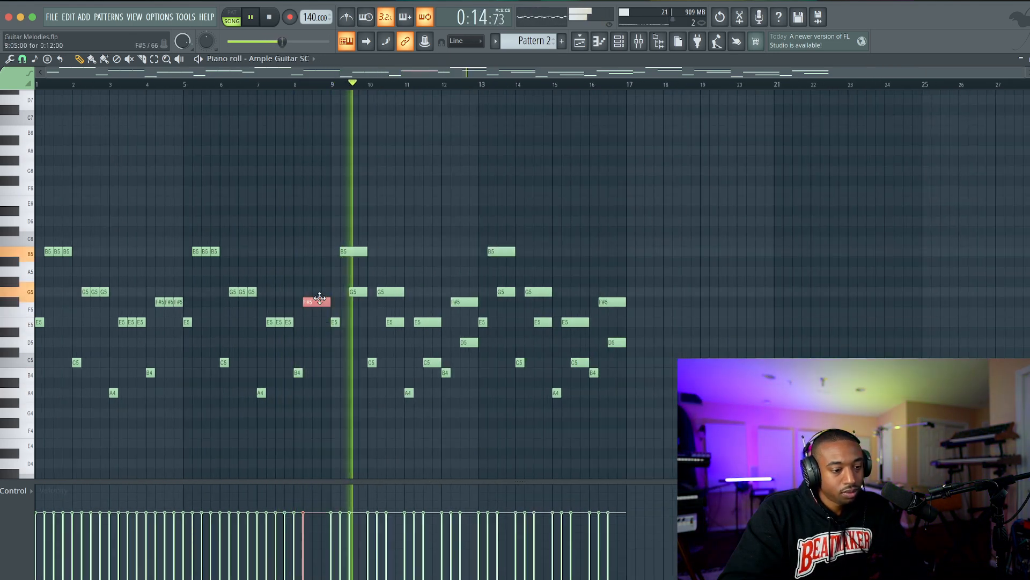
key(alt+u)
click(582, 385)
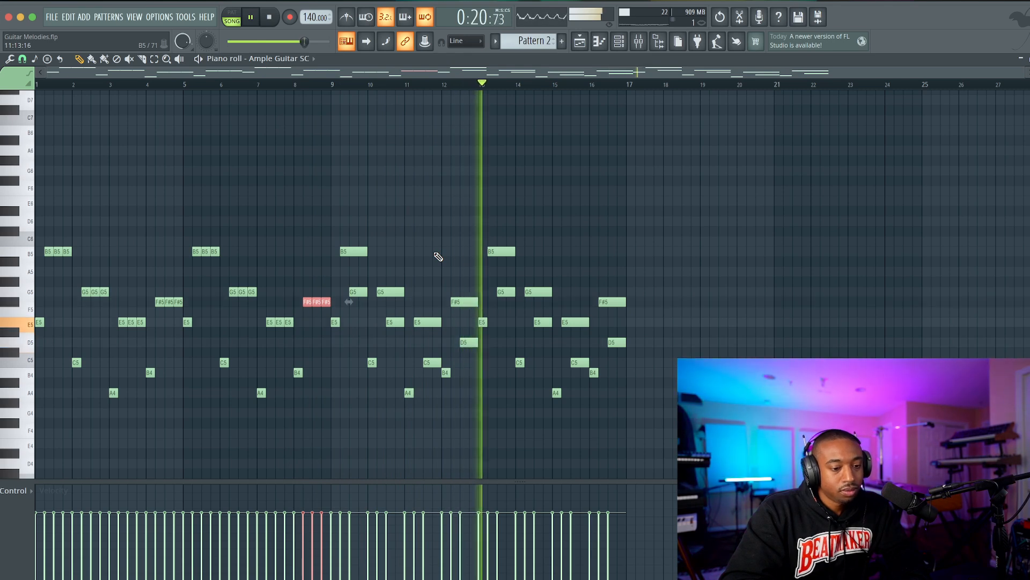
Open the Ample Guitar SC plugin and step through its presets to Funk 57-1 while the melody plays.
click(622, 42)
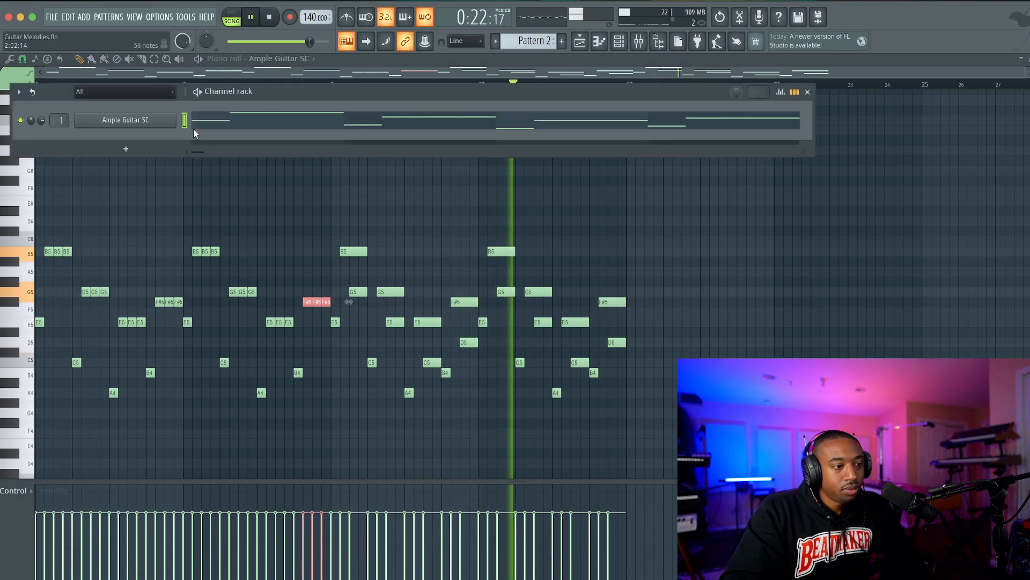
click(155, 121)
click(488, 154)
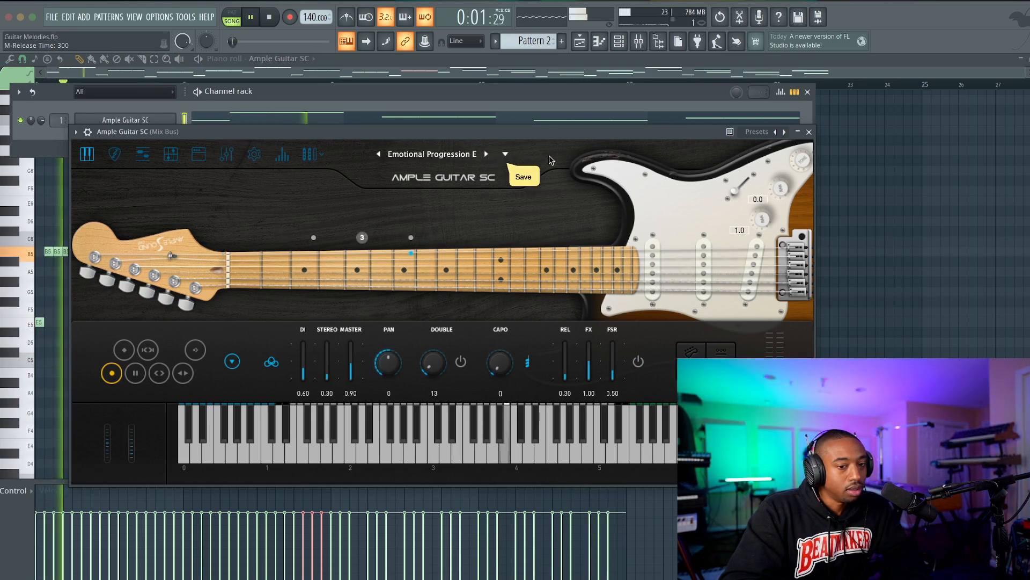
click(506, 154)
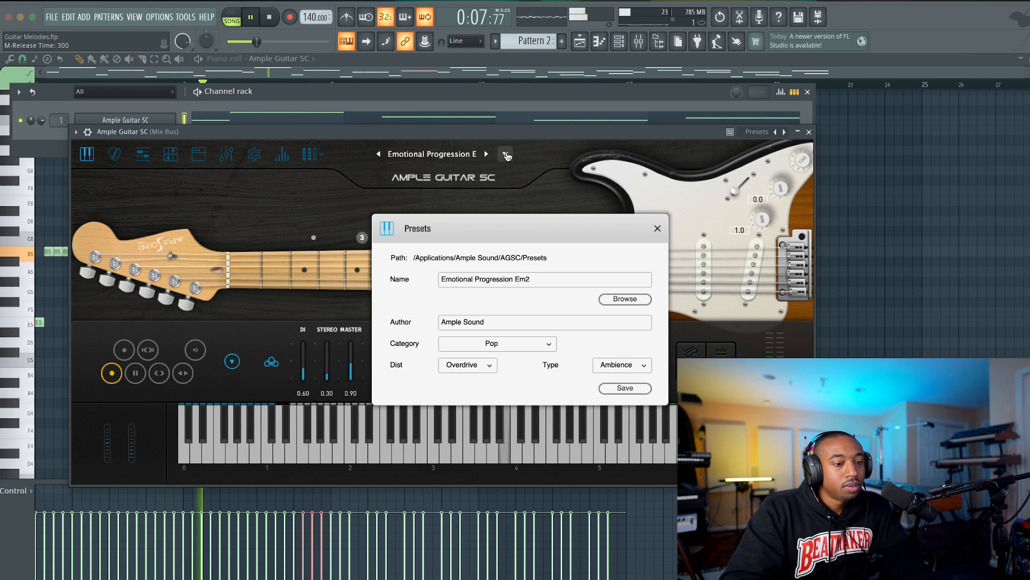
click(658, 229)
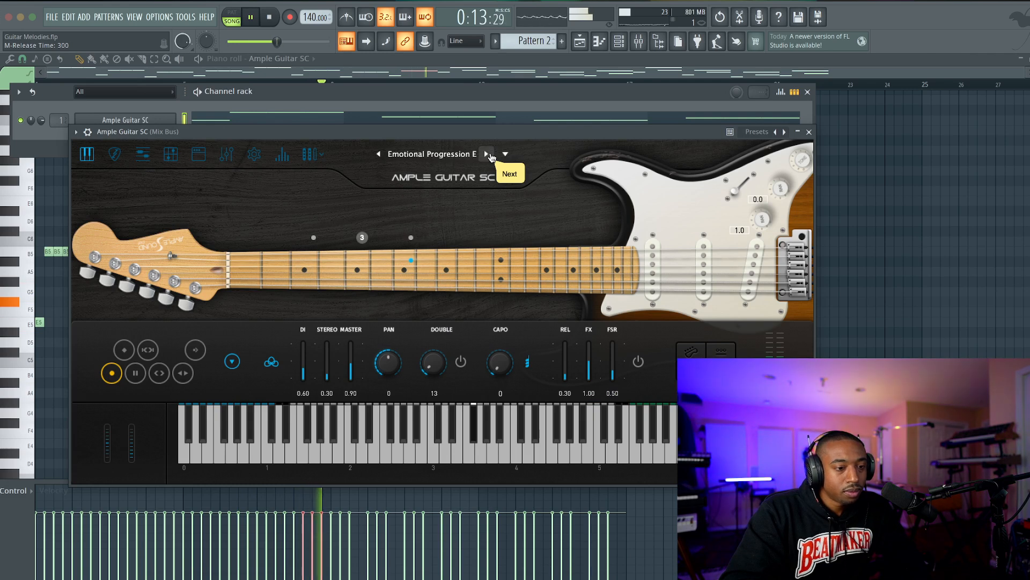
click(489, 154)
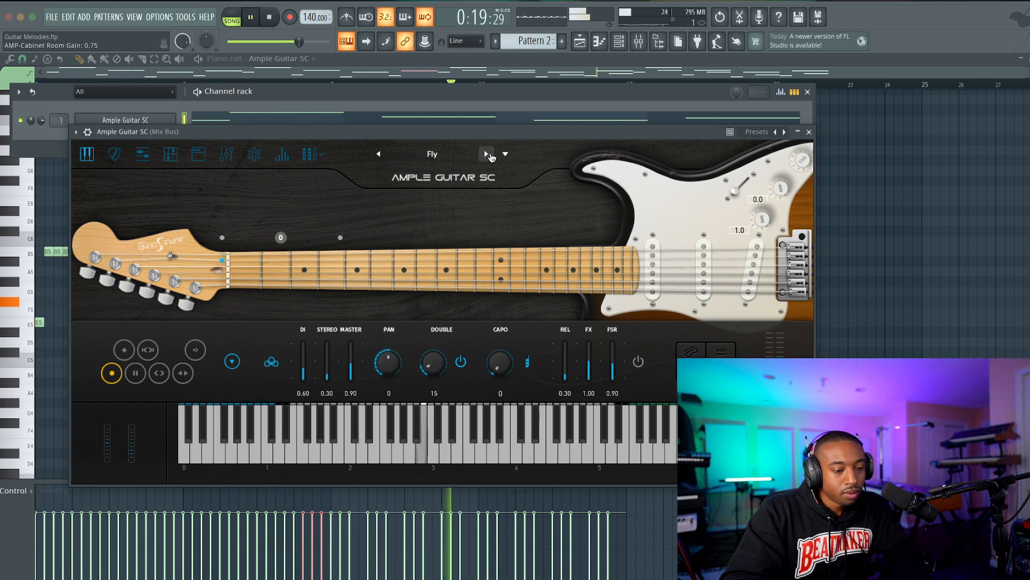
click(486, 155)
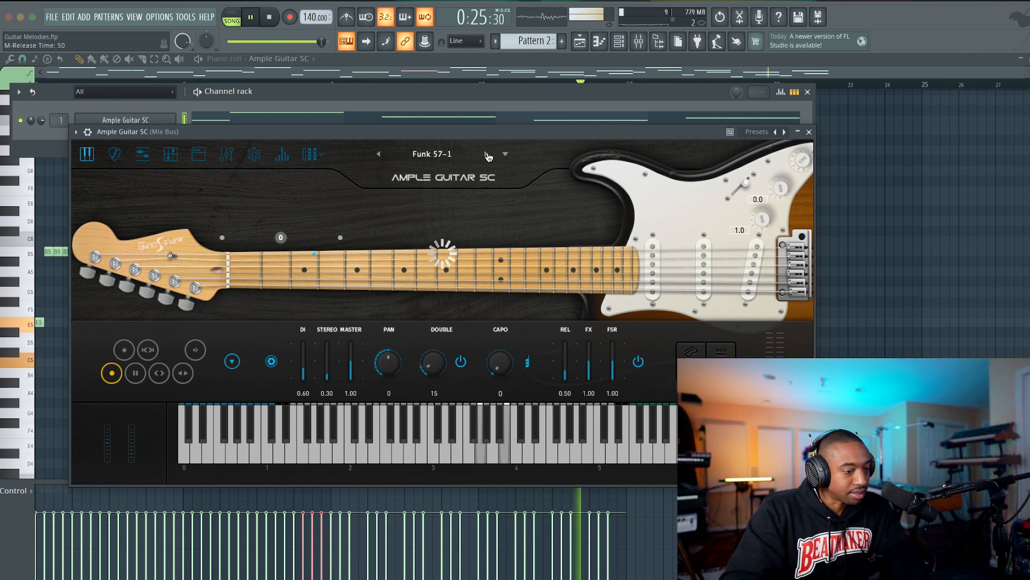
Restart playback from the beginning to audition the melody with the chosen guitar preset.
key(space)
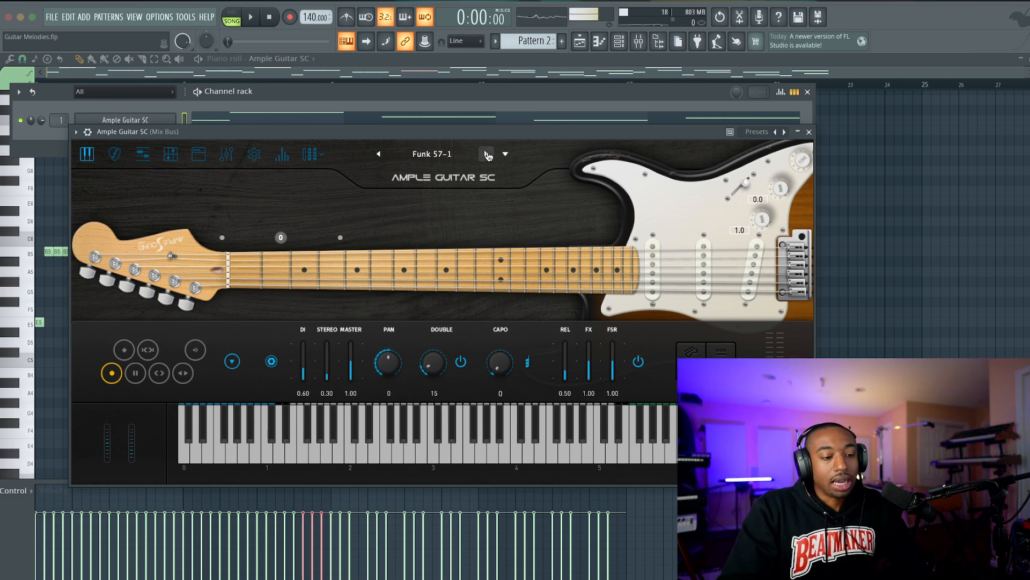
key(space)
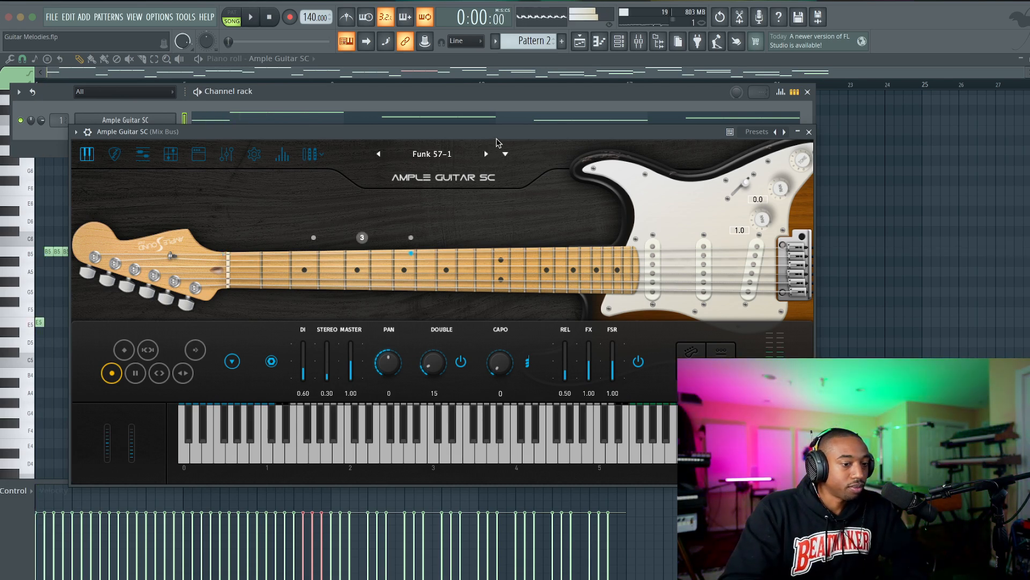
key(space)
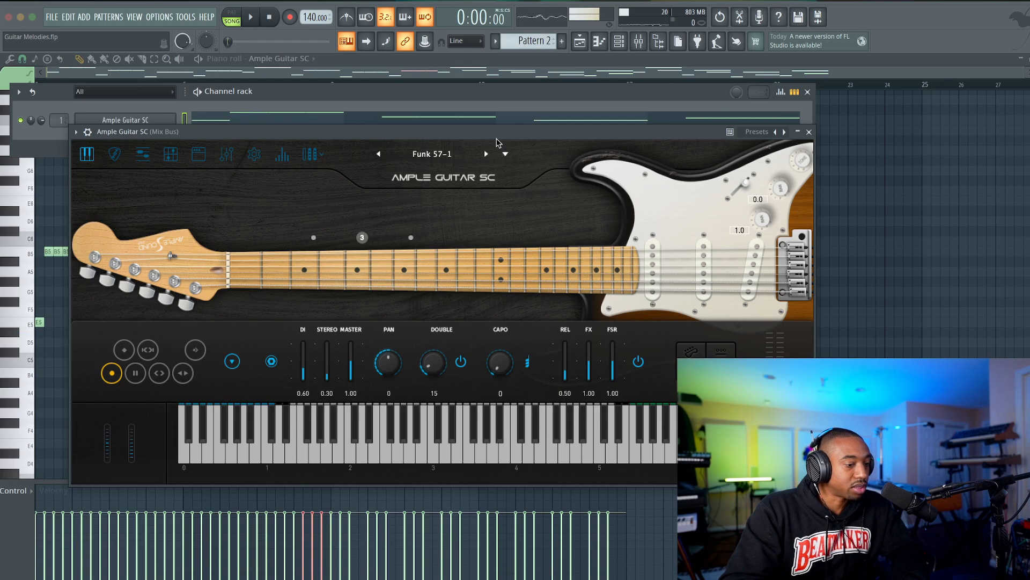
key(space)
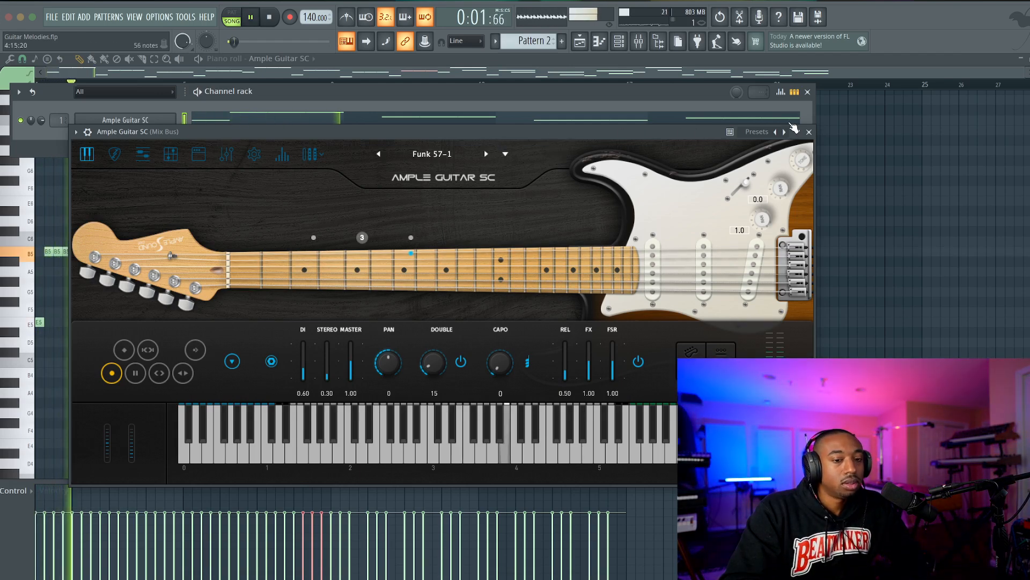
Close the Ample Guitar SC plugin, stop playback and route the guitar channel to mixer track 3.
click(810, 133)
key(F6)
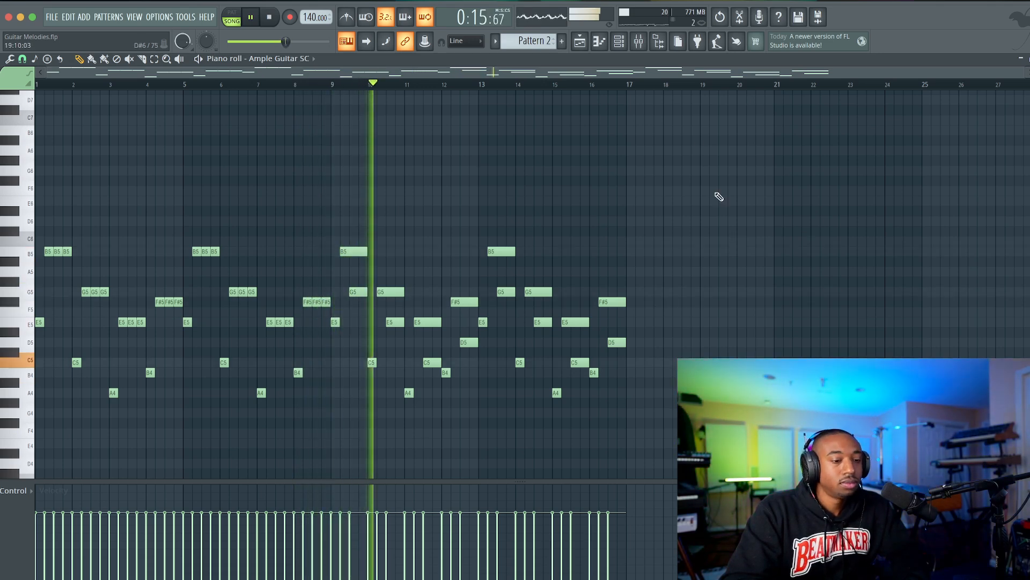
click(640, 42)
key(space)
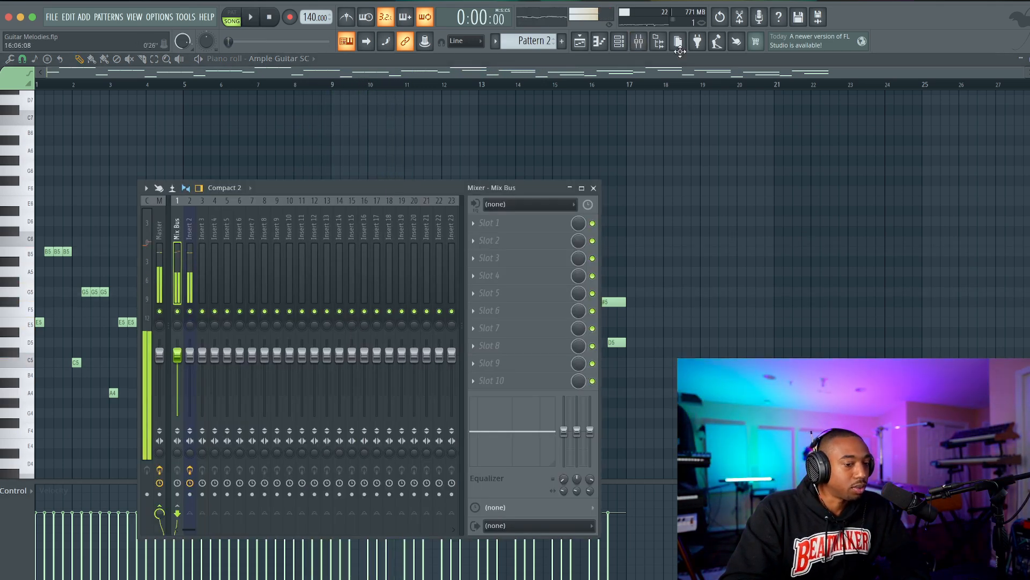
click(620, 52)
click(350, 107)
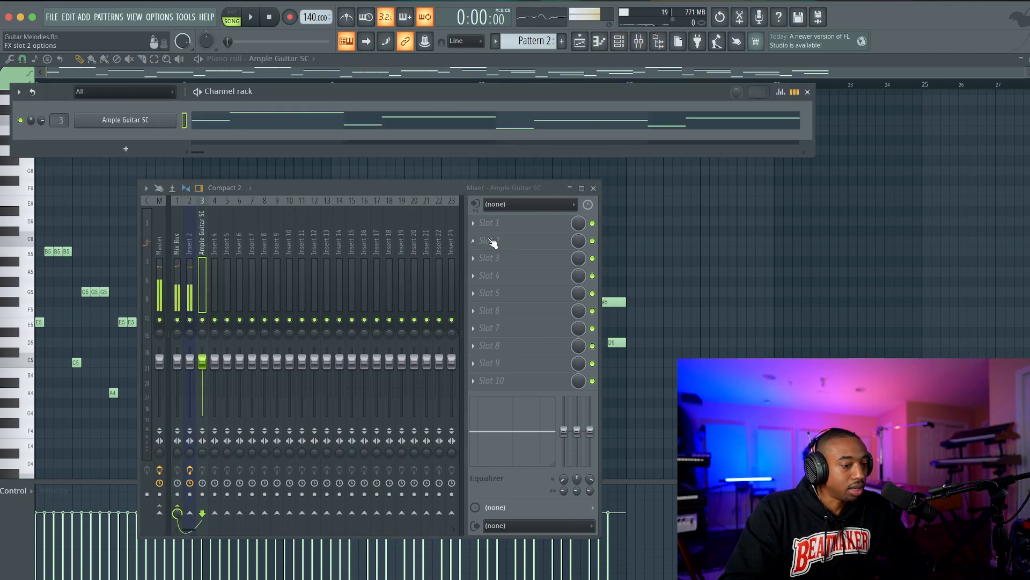
Load HalfTime in the guitar track's first effect slot and set its mix to 53% while the melody plays.
click(529, 225)
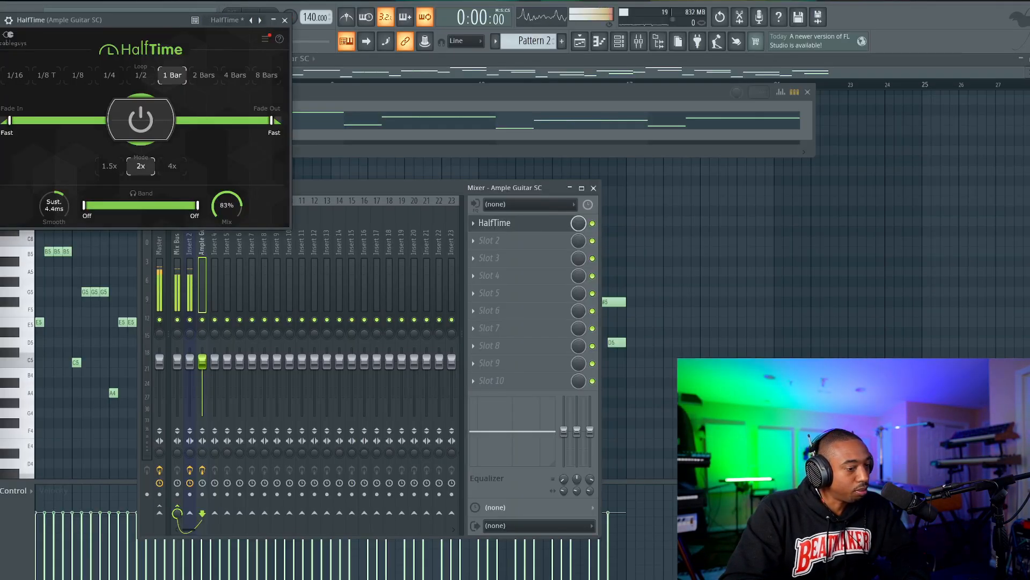
key(space)
drag(226, 208, 225, 215)
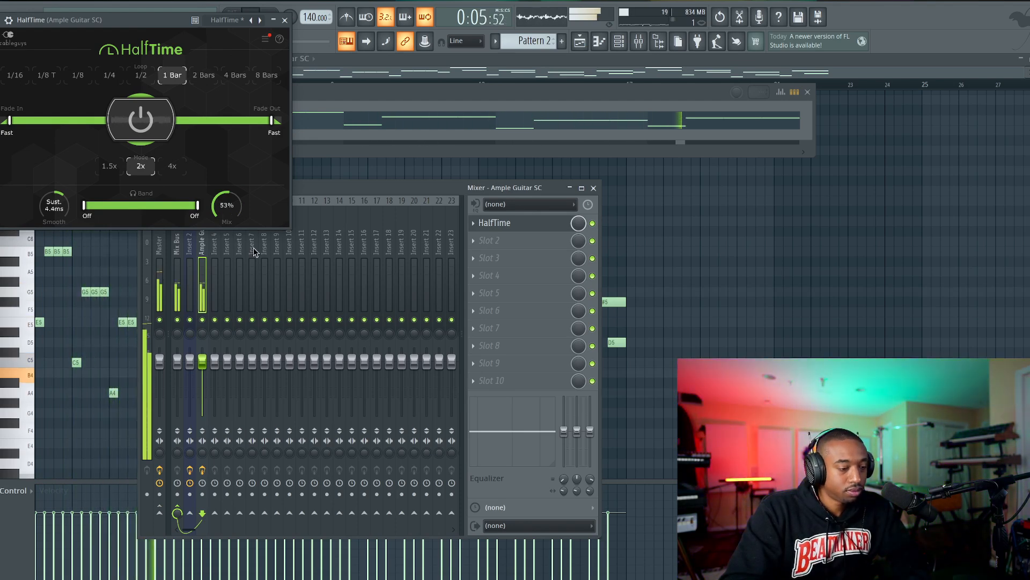
Audition the HalfTime-processed melody in the playlist with the mixer closed, ending with the plugin closed and playback stopped.
click(595, 189)
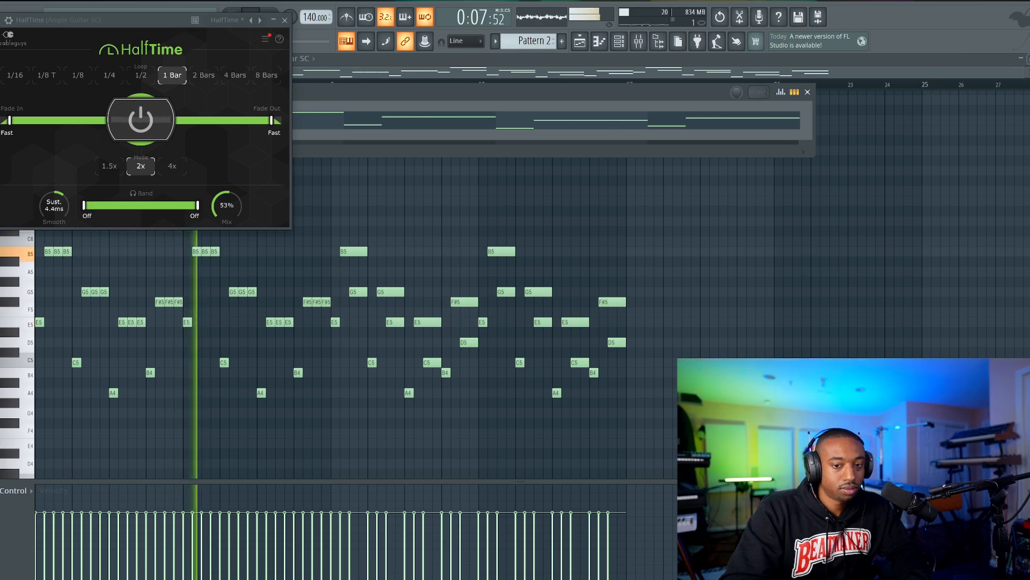
key(F7)
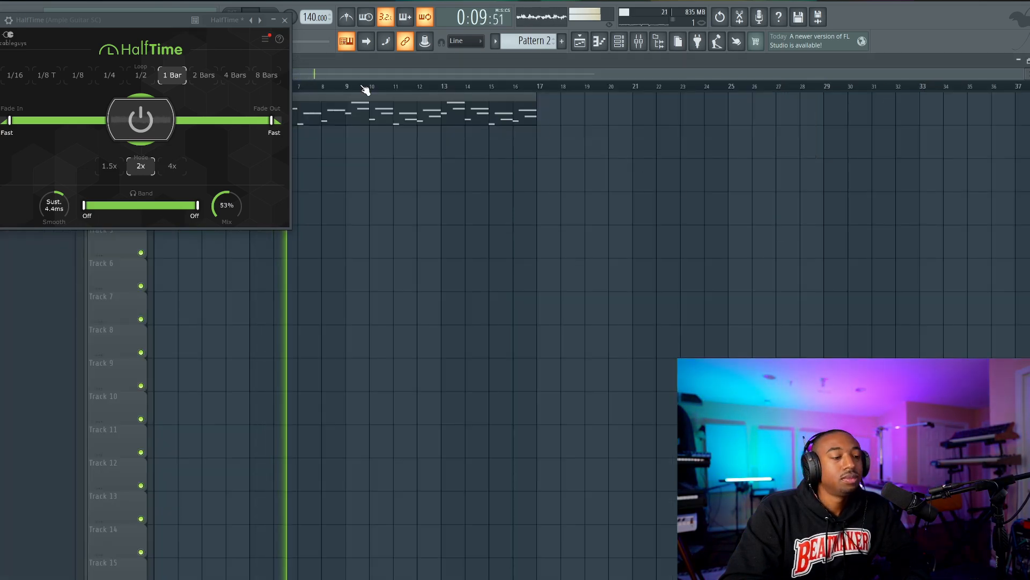
drag(139, 27, 155, 74)
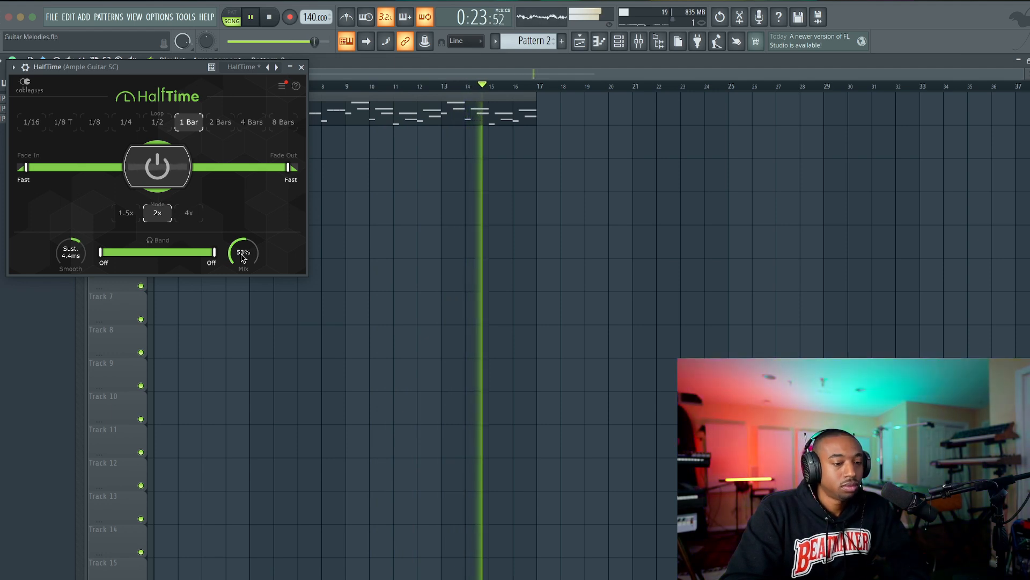
drag(166, 73, 189, 153)
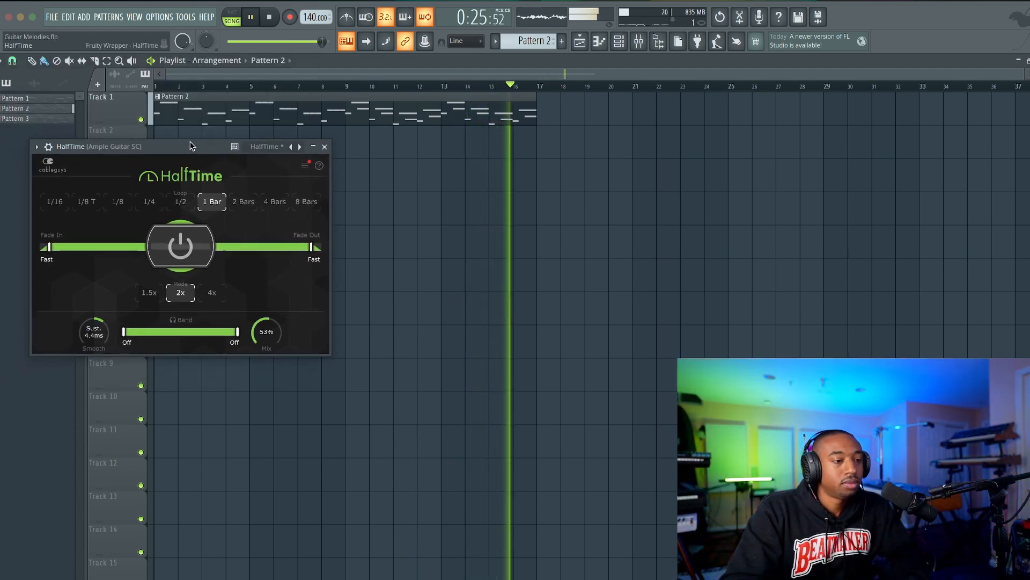
click(325, 147)
key(space)
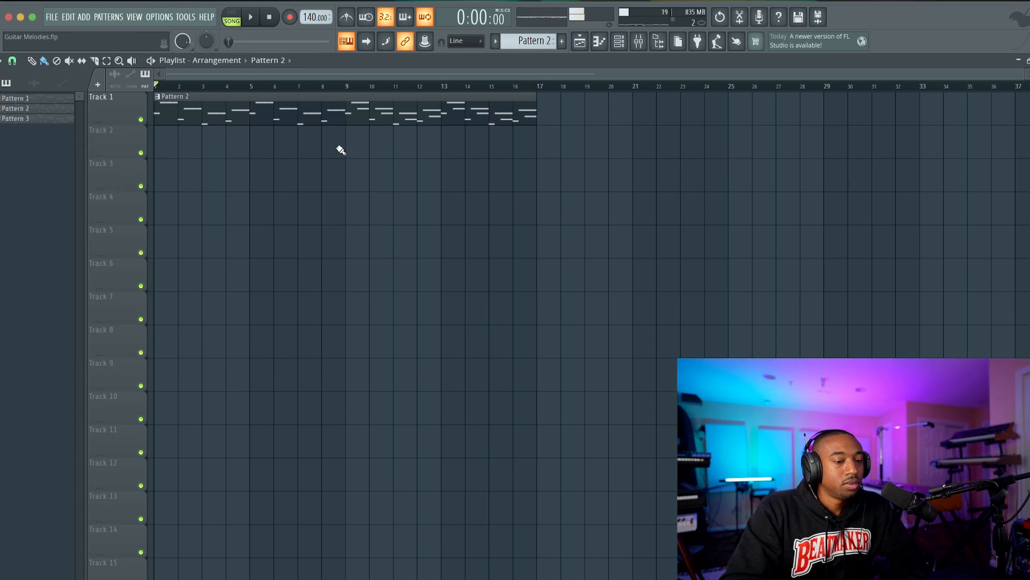